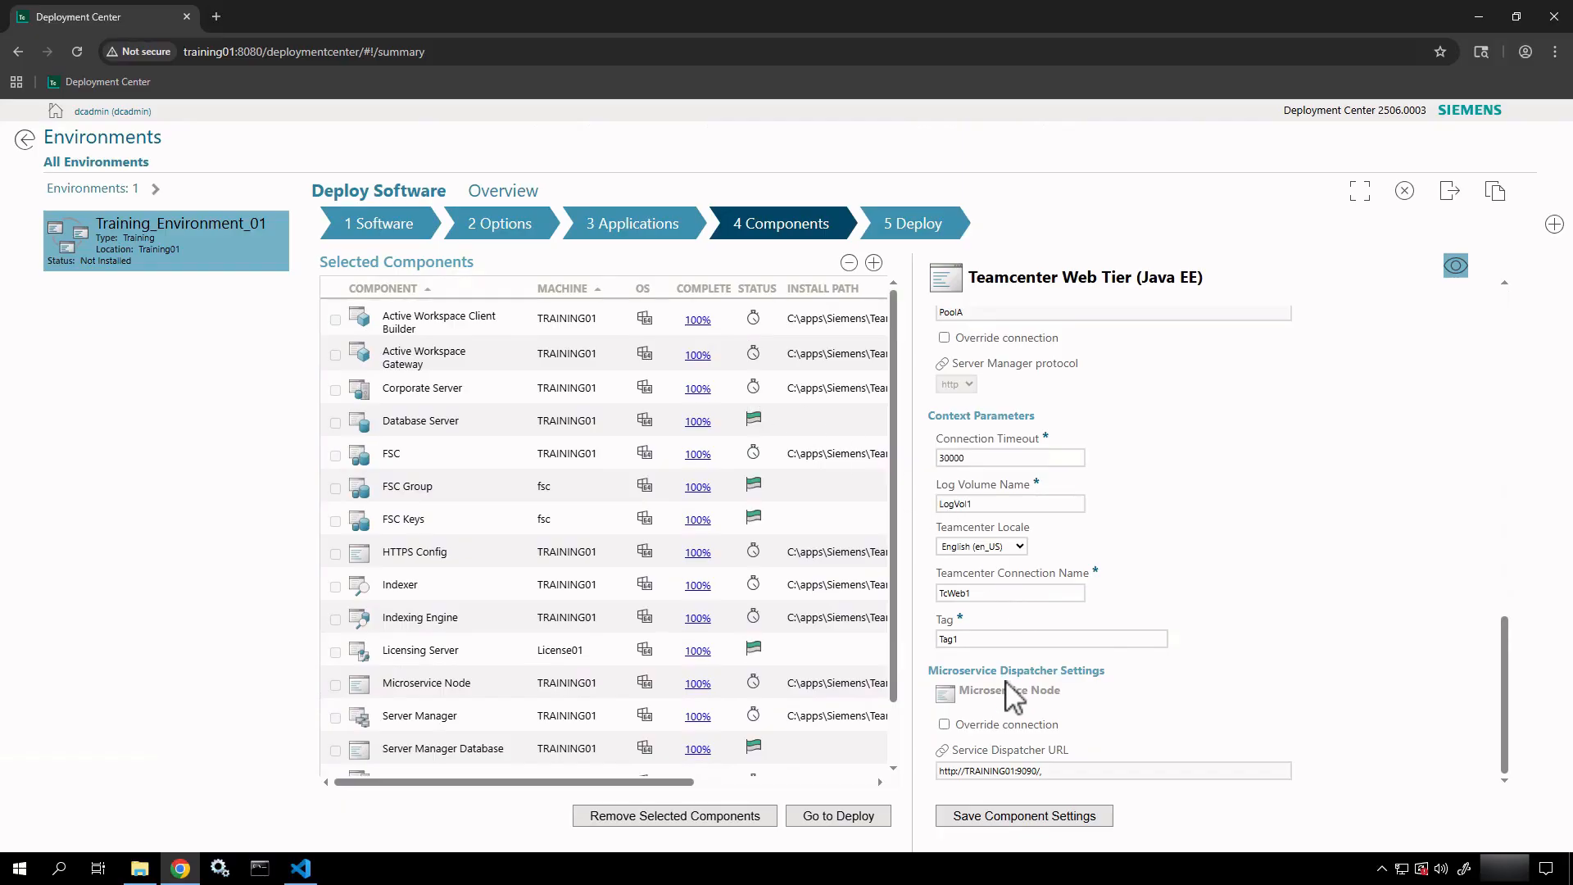
Minimise the browser and annotate the empty desktop with a green rectangle labelled "Teamcenter" above it.
{"action": "left_click", "coordinate": [891, 705]}
{"action": "left_click_drag", "start_coordinate": [892, 701], "coordinate": [899, 566]}
{"action": "left_click", "coordinate": [1477, 20]}
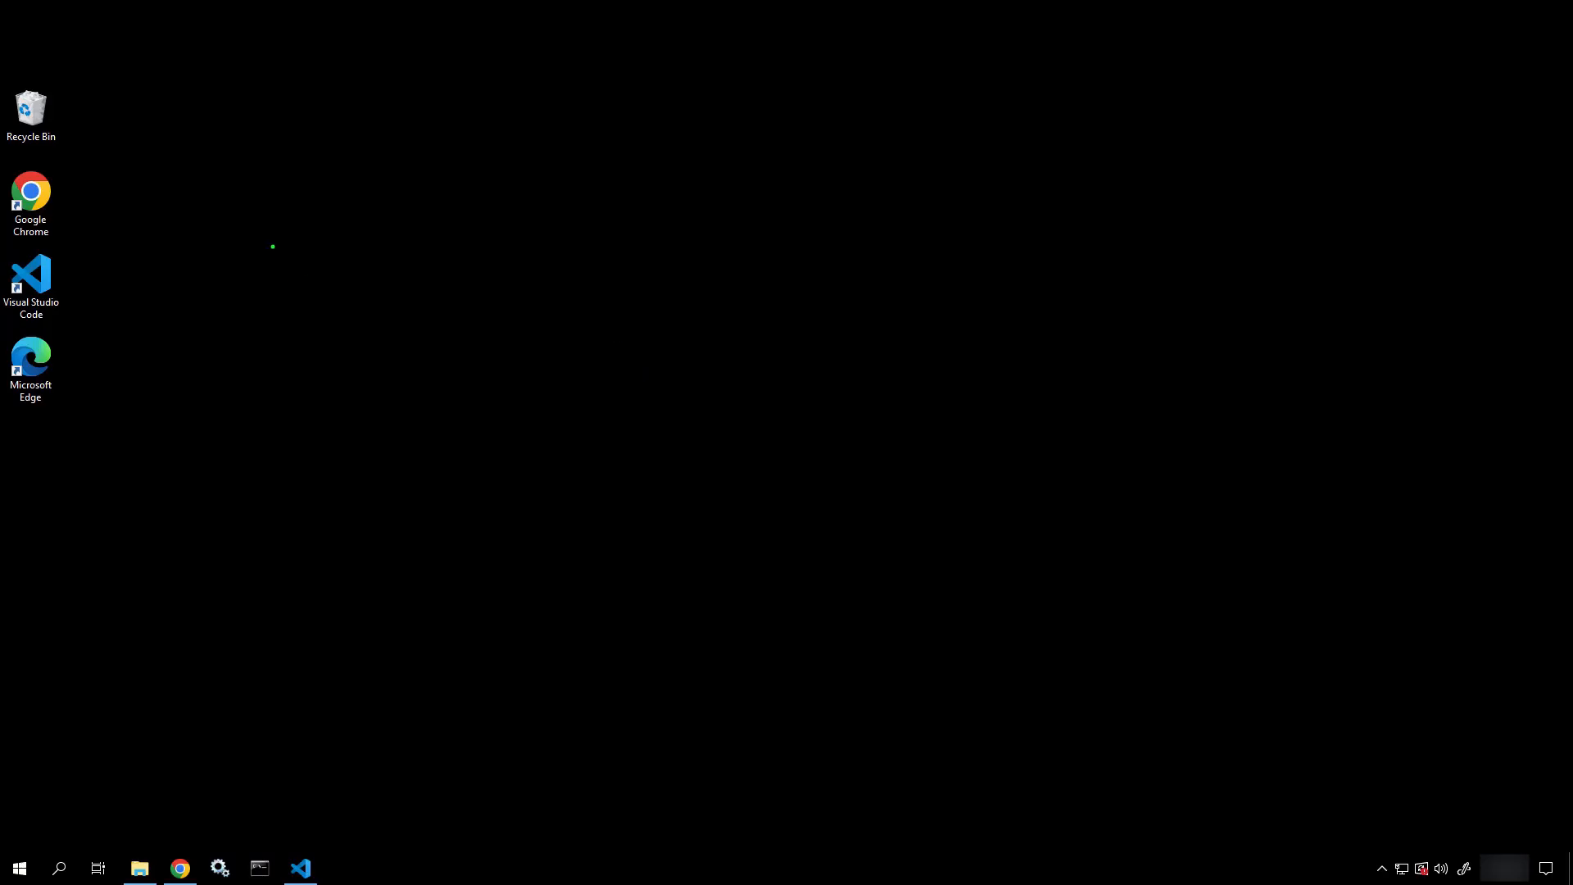
{"action": "mouse_move", "coordinate": [273, 247]}
{"action": "left_mouse_down"}
{"action": "mouse_move", "coordinate": [358, 443]}
{"action": "mouse_move", "coordinate": [162, 274]}
{"action": "mouse_move", "coordinate": [168, 263]}
{"action": "mouse_move", "coordinate": [370, 499]}
{"action": "left_mouse_up"}
{"action": "key", "text": "e"}
{"action": "key", "text": "t"}
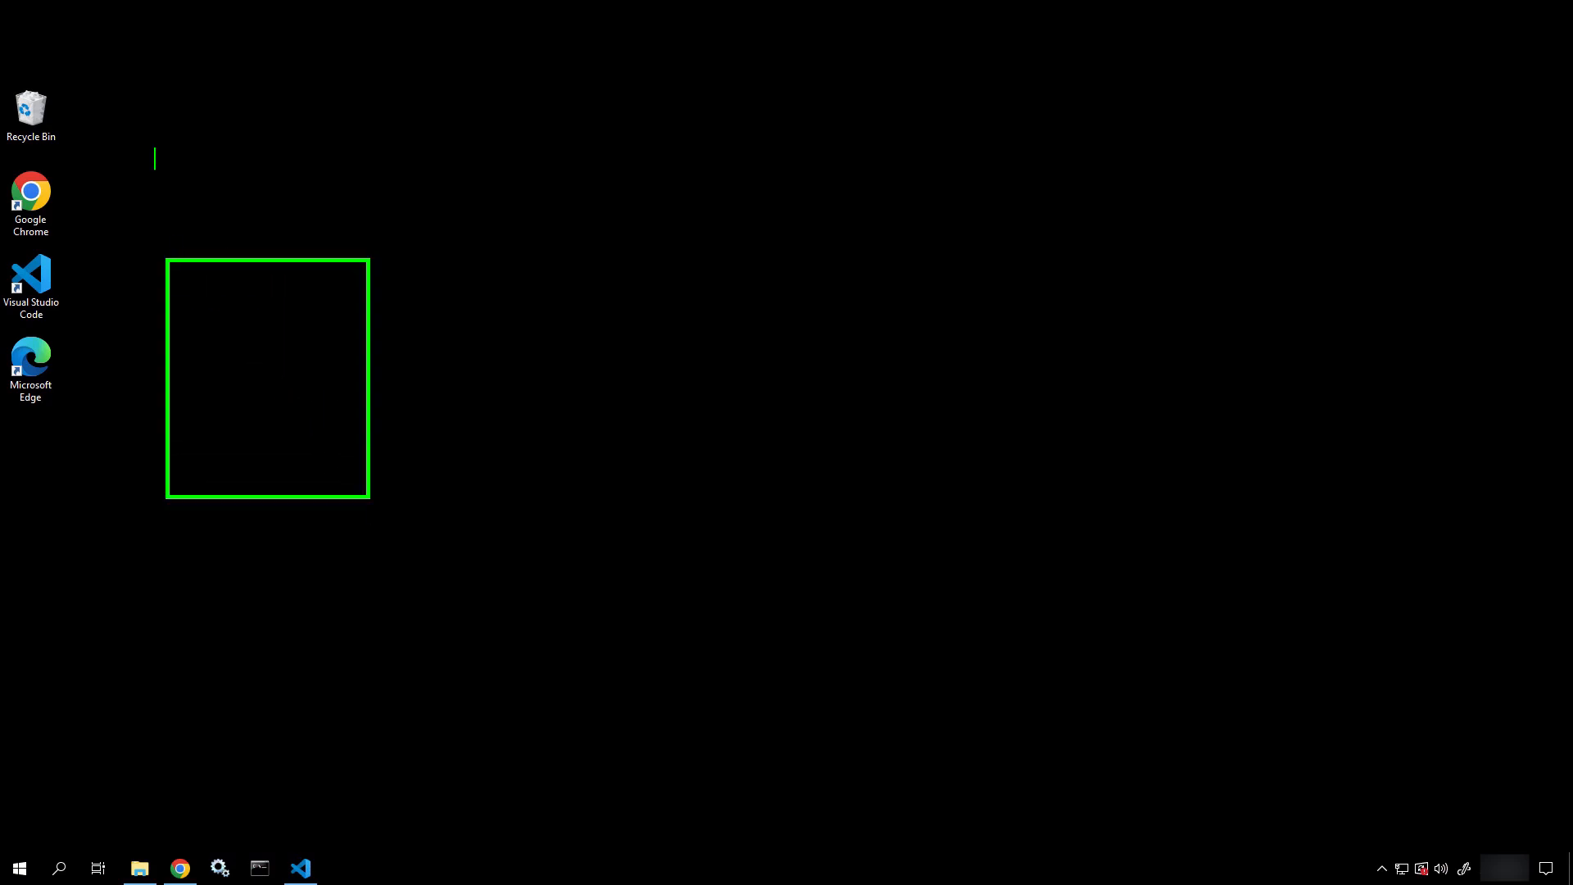
{"action": "type", "text": "Teamcenter"}
{"action": "key", "text": "Escape"}
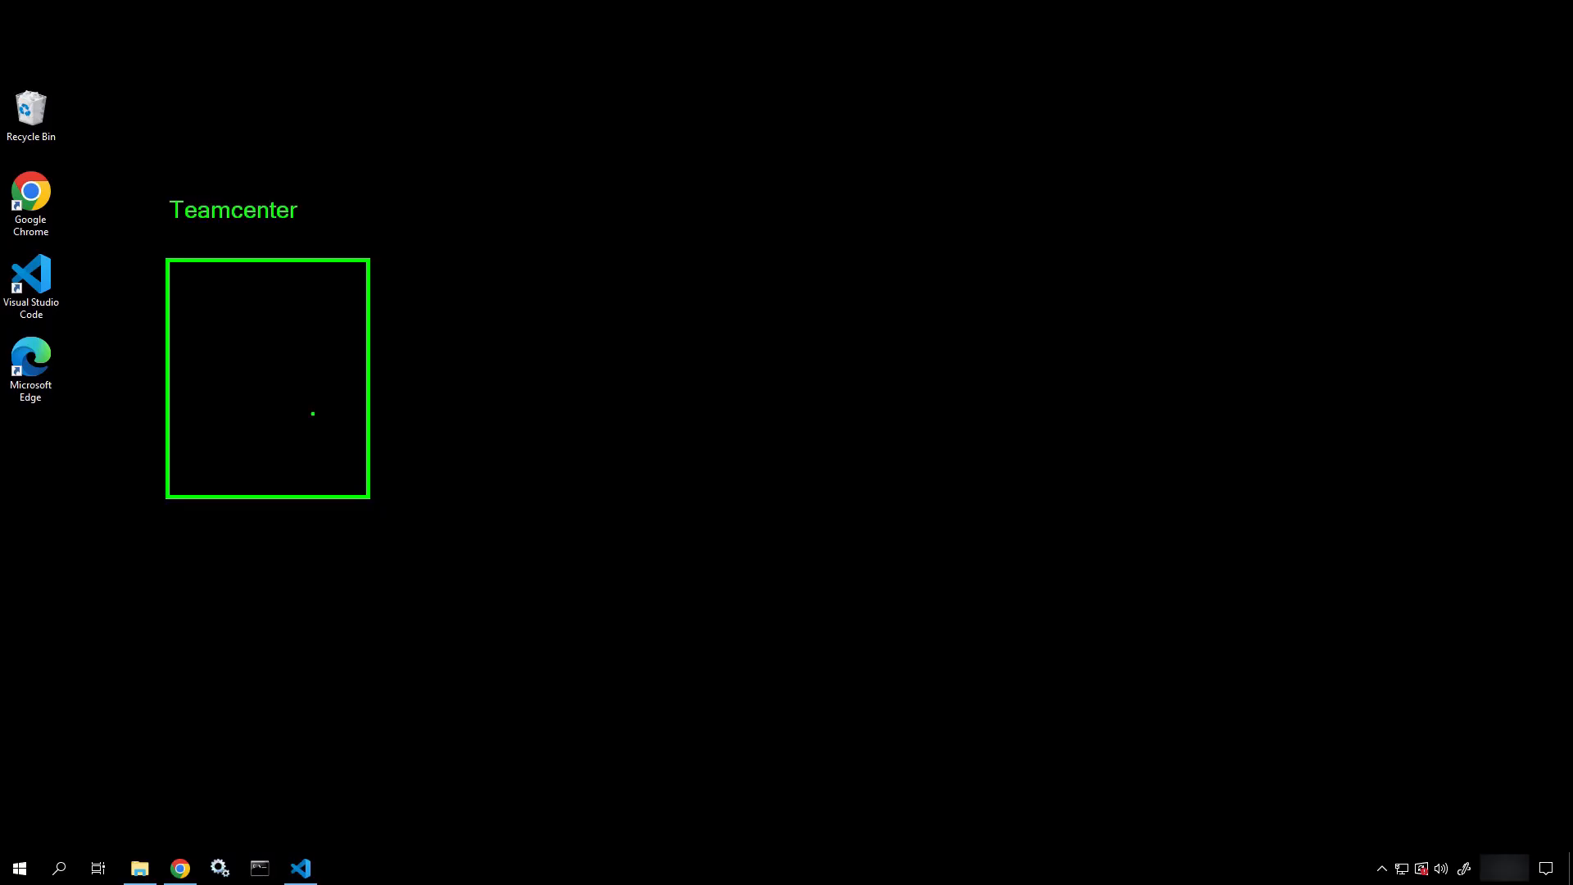
List tc_root, tc_data, database and volume on separate lines inside the green rectangle.
{"action": "type", "text": "t"}
{"action": "type", "text": "T"}
{"action": "type", "text": "tc_root"}
{"action": "key", "text": "Return"}
{"action": "type", "text": "tc_data"}
{"action": "key", "text": "Return"}
{"action": "type", "text": "database"}
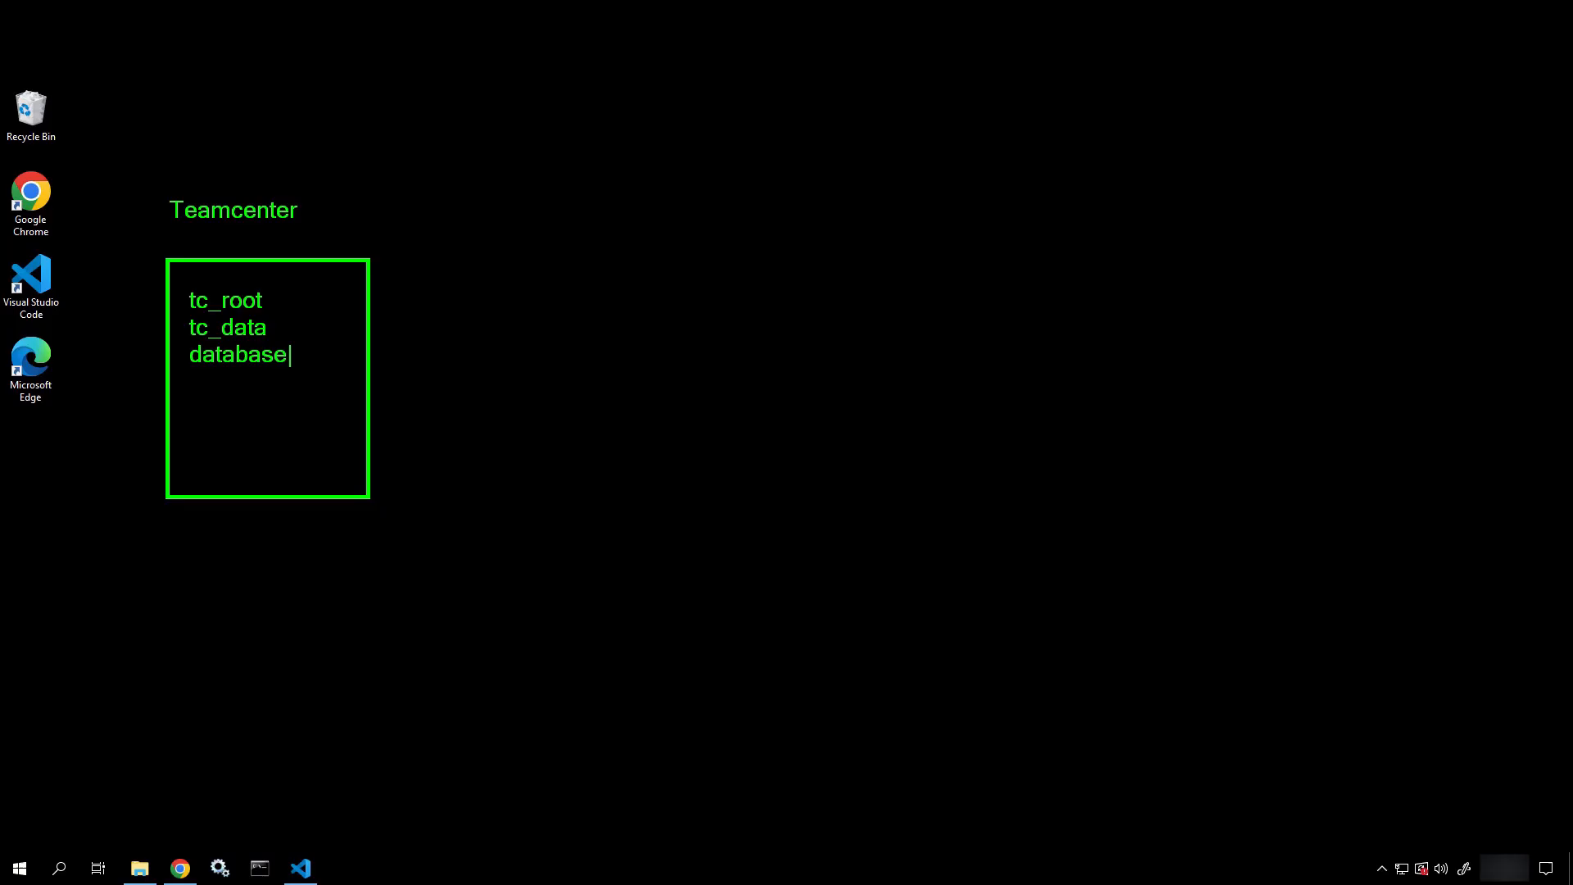
{"action": "key", "text": "Return"}
{"action": "type", "text": "volume"}
{"action": "key", "text": "Return"}
Add "Client?" and "Rich Client/CMD" below the list in the rectangle, and leave the annotation.
{"action": "type", "text": "Client"}
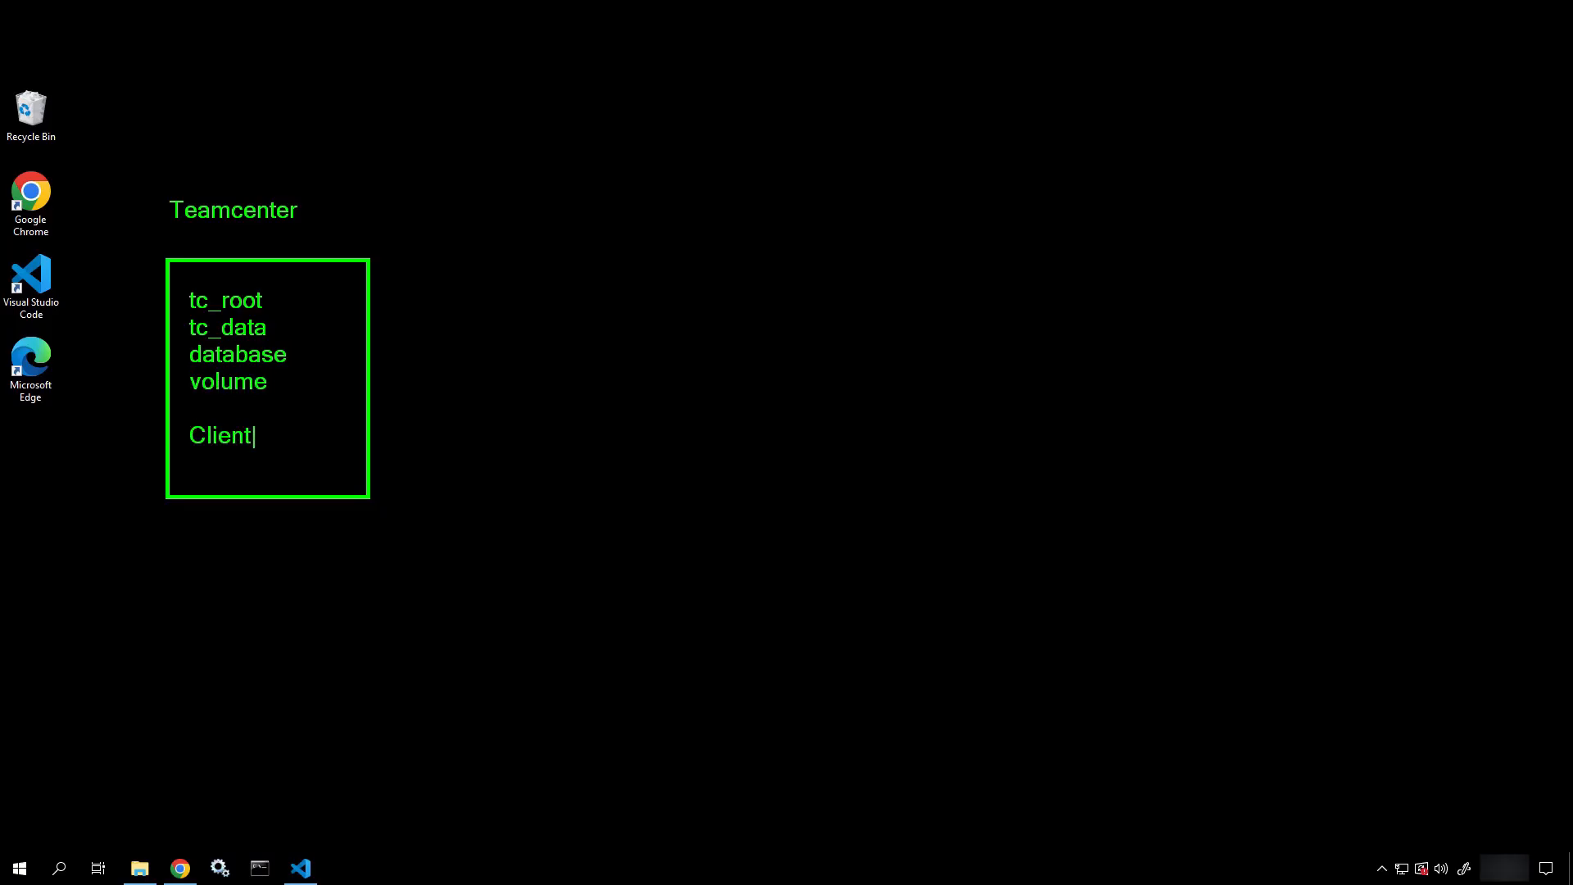
{"action": "type", "text": "?"}
{"action": "key", "text": "Return"}
{"action": "type", "text": "Rich Client"}
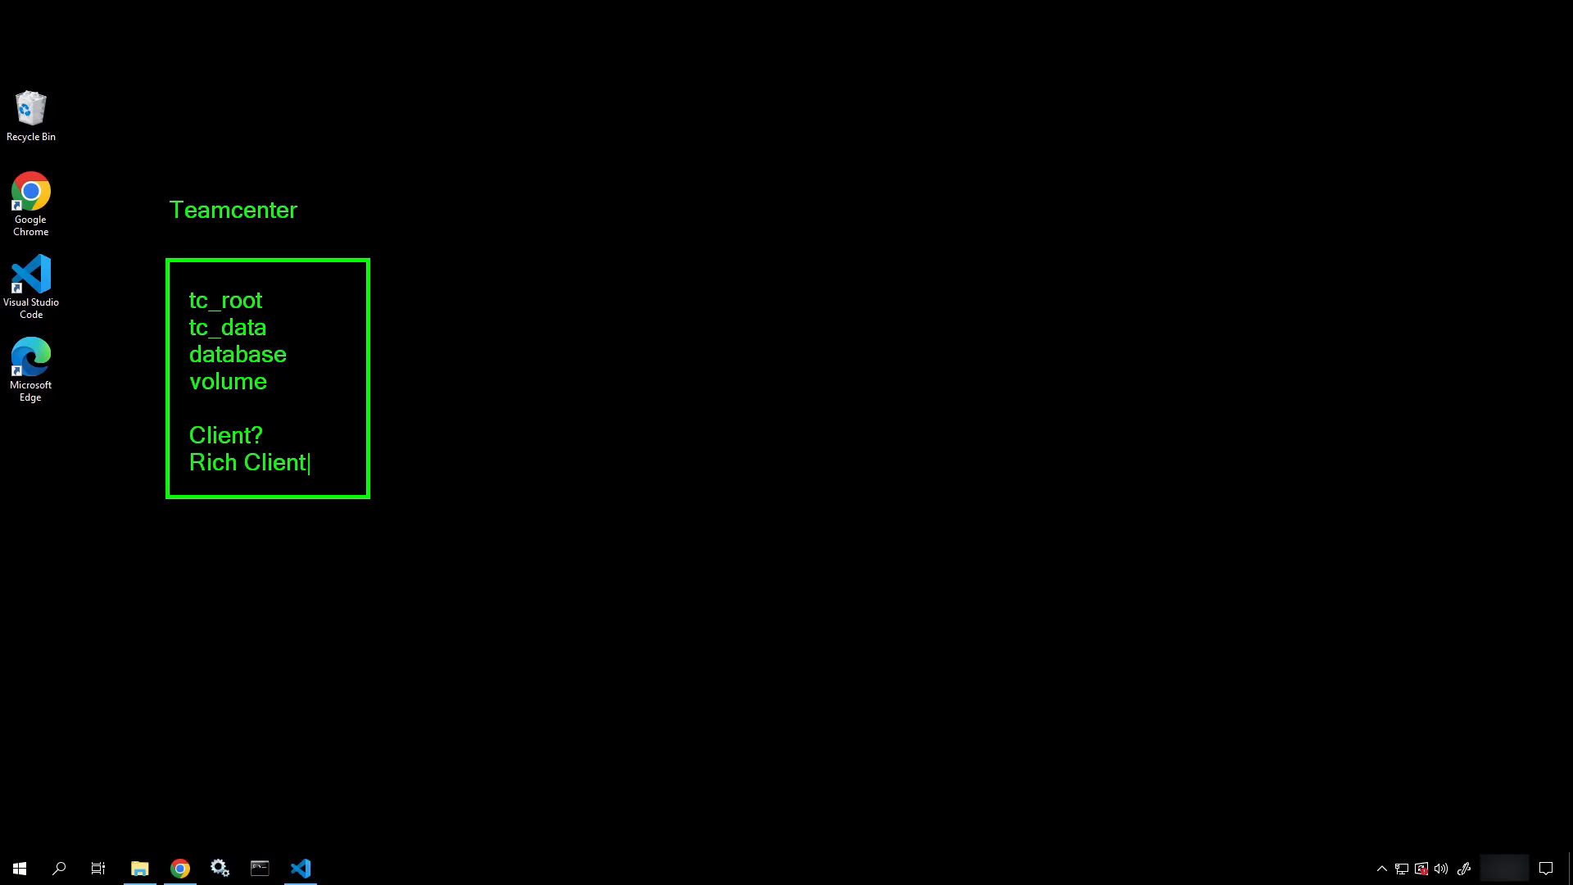
{"action": "type", "text": "/CMD"}
{"action": "key", "text": "Escape"}
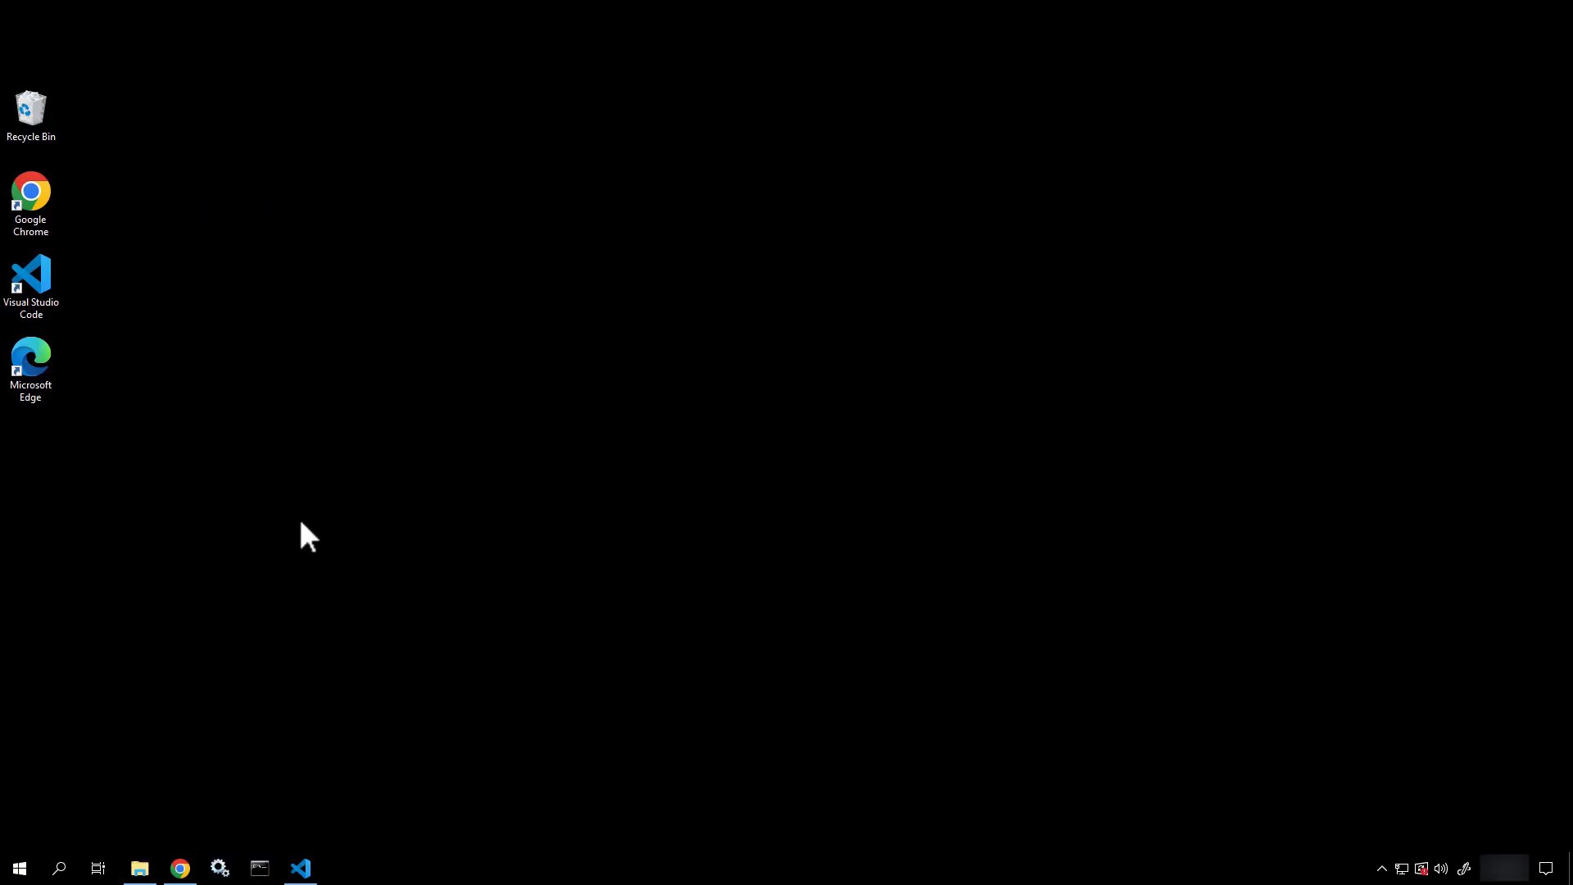
Return to Deployment Center in Chrome and add the Rich client two-tier component to the selected components.
{"action": "left_click", "coordinate": [180, 866]}
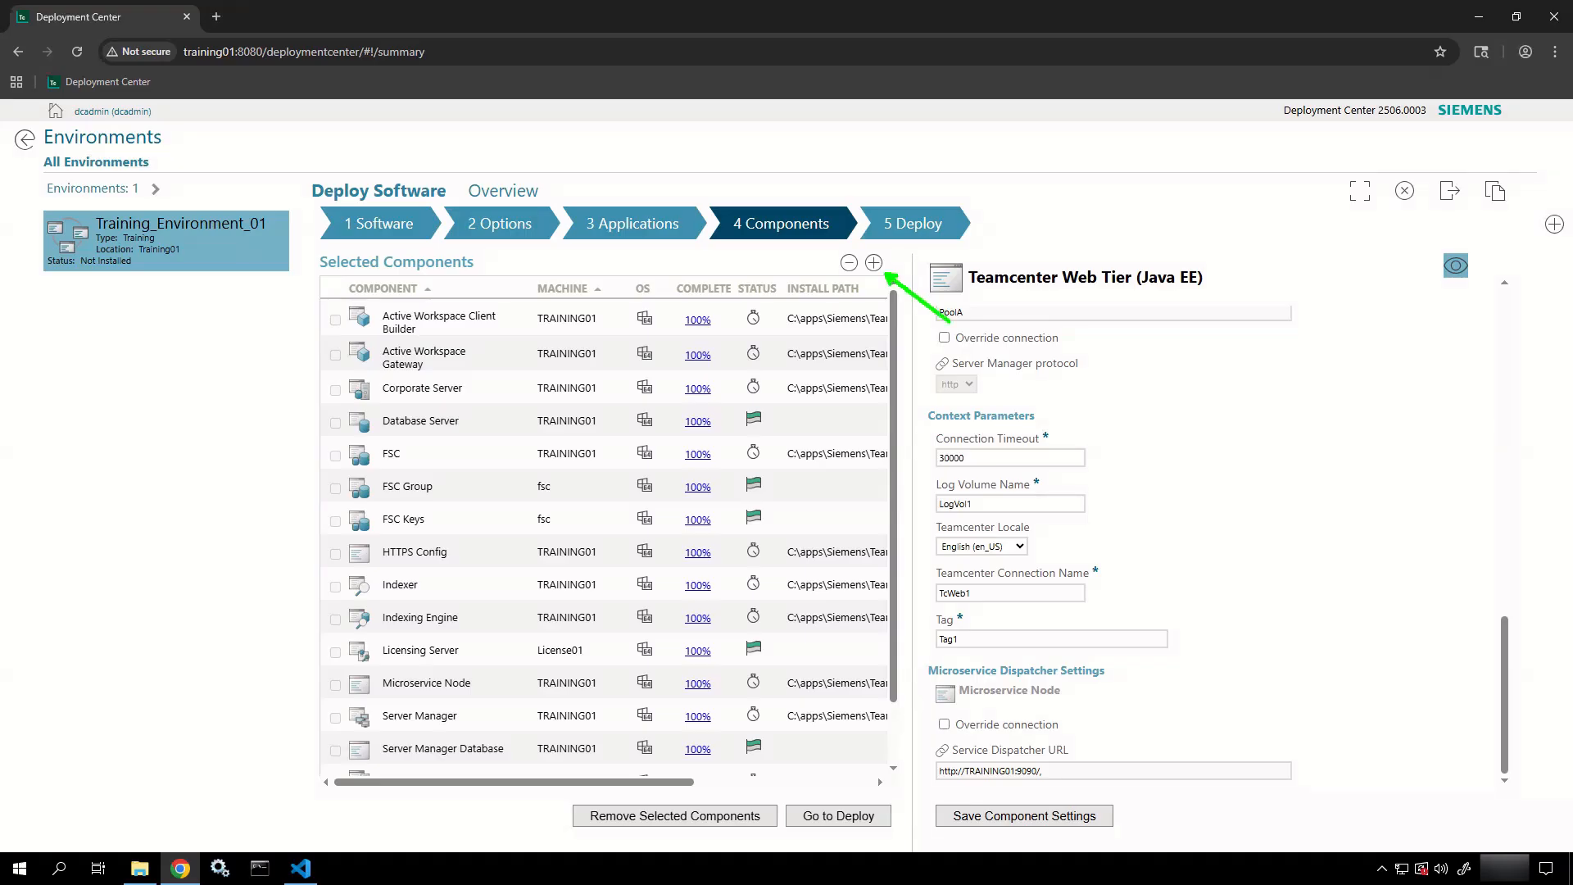
{"action": "left_click", "coordinate": [874, 263]}
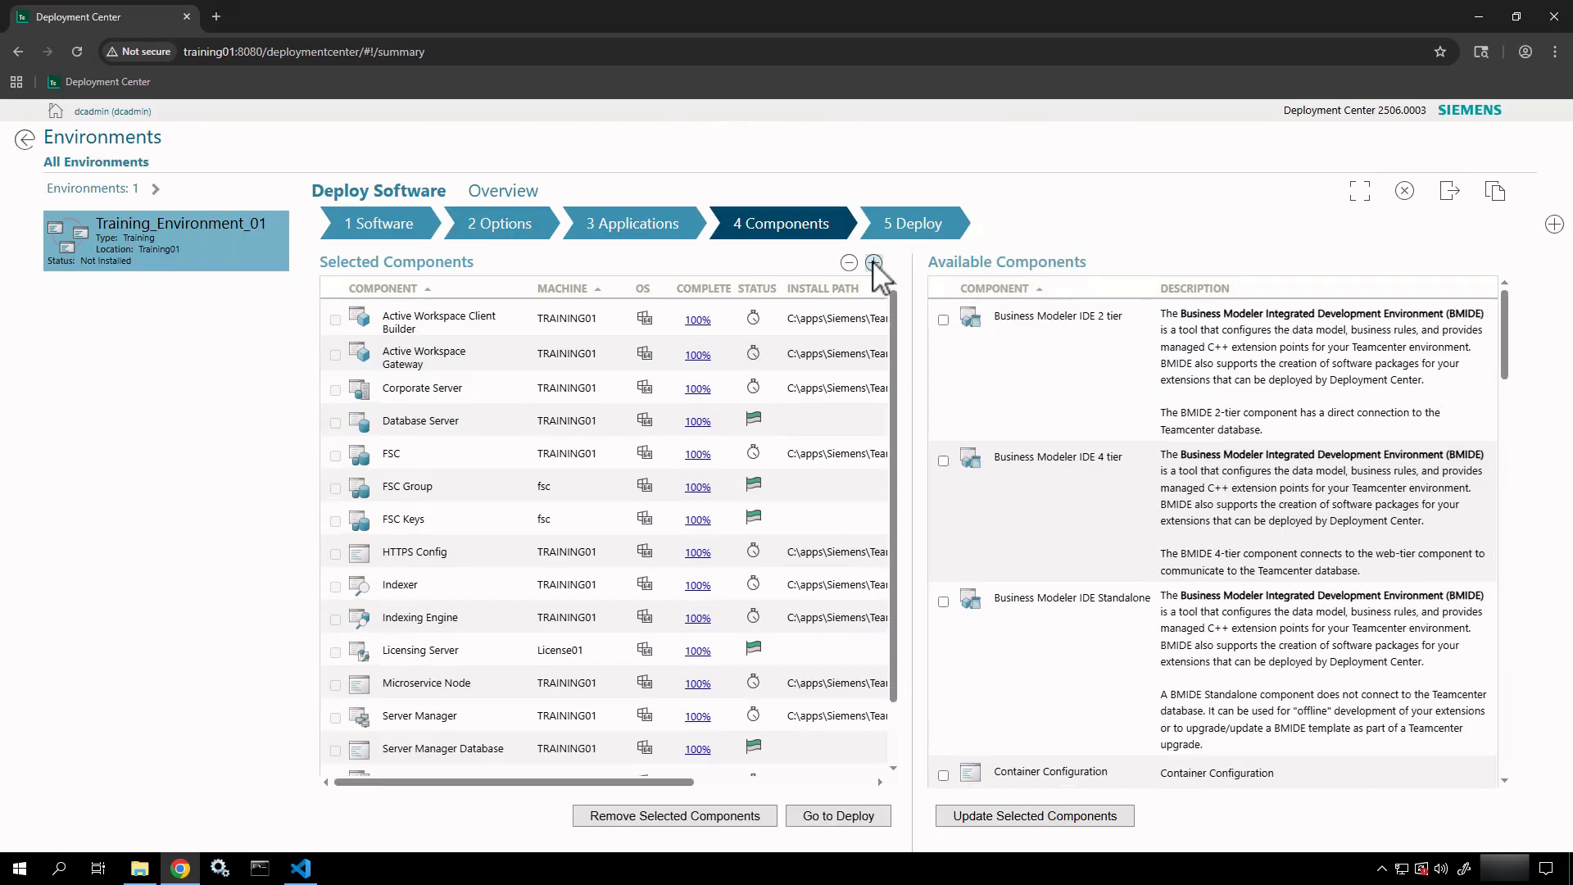
{"action": "scroll", "coordinate": [1118, 469], "scroll_direction": "down", "scroll_amount": 2}
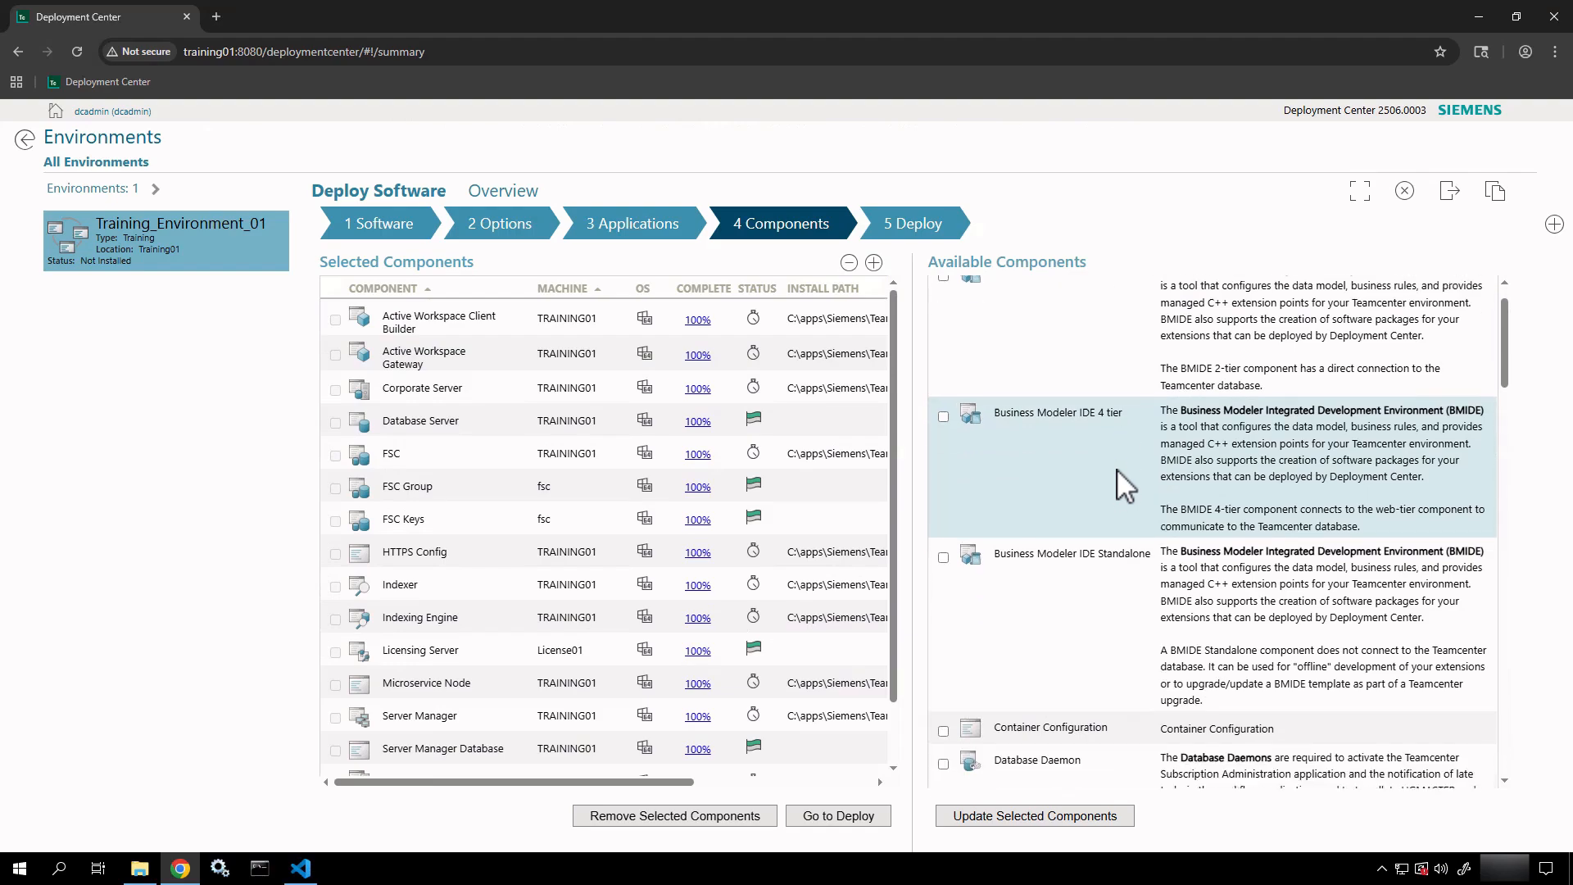
{"action": "scroll", "coordinate": [1118, 470], "scroll_direction": "down", "scroll_amount": 4}
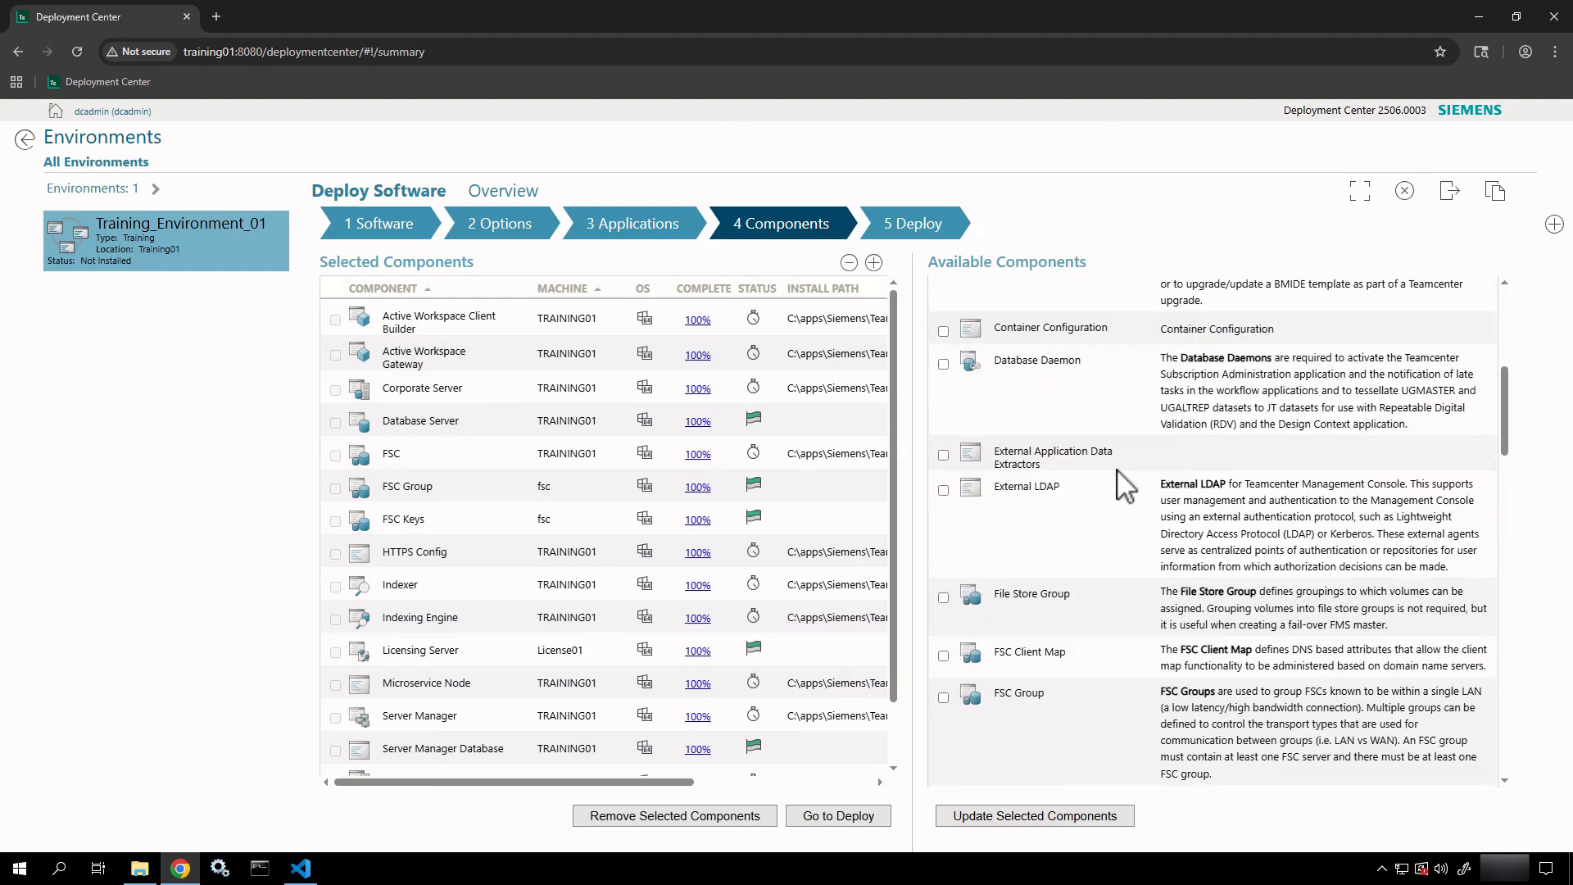
{"action": "scroll", "coordinate": [1125, 484], "scroll_direction": "down", "scroll_amount": 2}
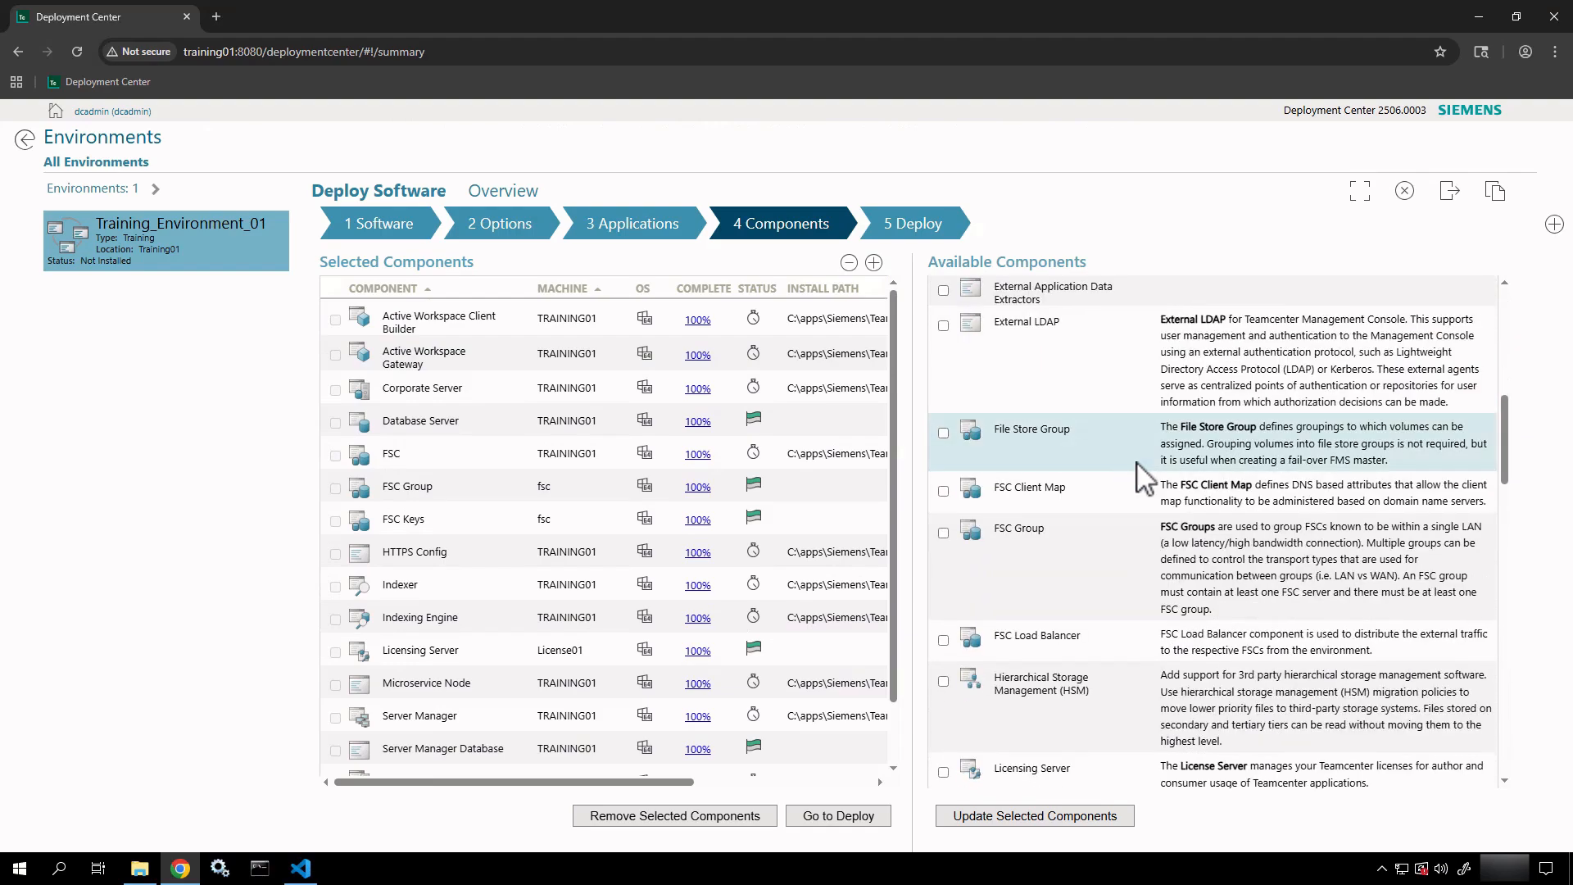
{"action": "mouse_move", "coordinate": [1506, 424]}
{"action": "left_mouse_down"}
{"action": "mouse_move", "coordinate": [1535, 312]}
{"action": "mouse_move", "coordinate": [1514, 434]}
{"action": "left_mouse_up"}
{"action": "scroll", "coordinate": [1515, 434], "scroll_direction": "down", "scroll_amount": 2}
{"action": "scroll", "coordinate": [1515, 434], "scroll_direction": "down", "scroll_amount": 3}
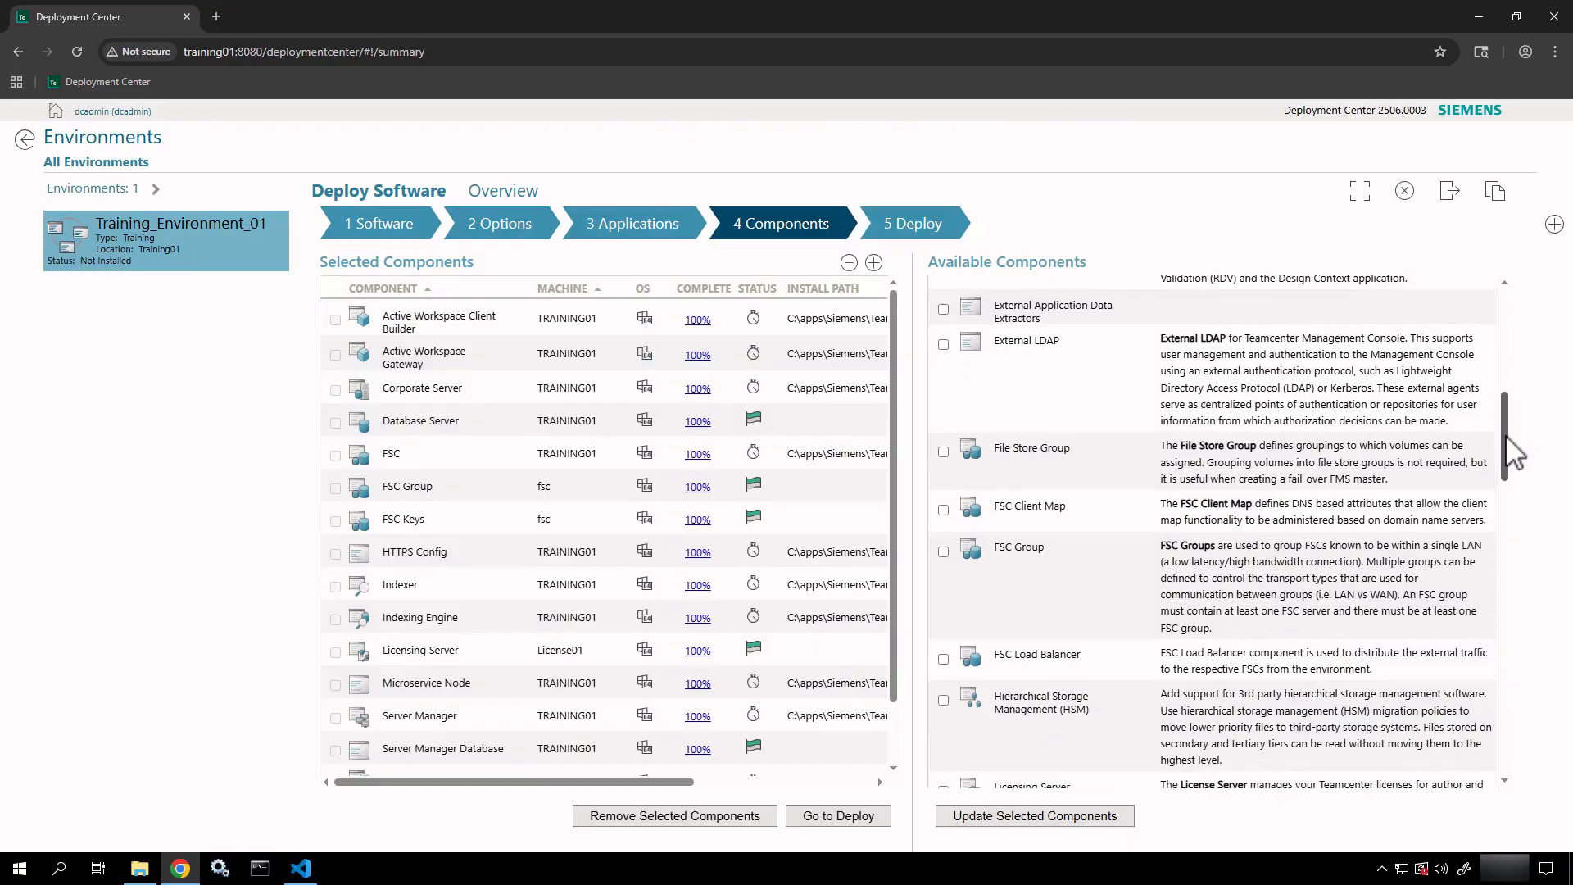
{"action": "scroll", "coordinate": [1514, 493], "scroll_direction": "down", "scroll_amount": 3}
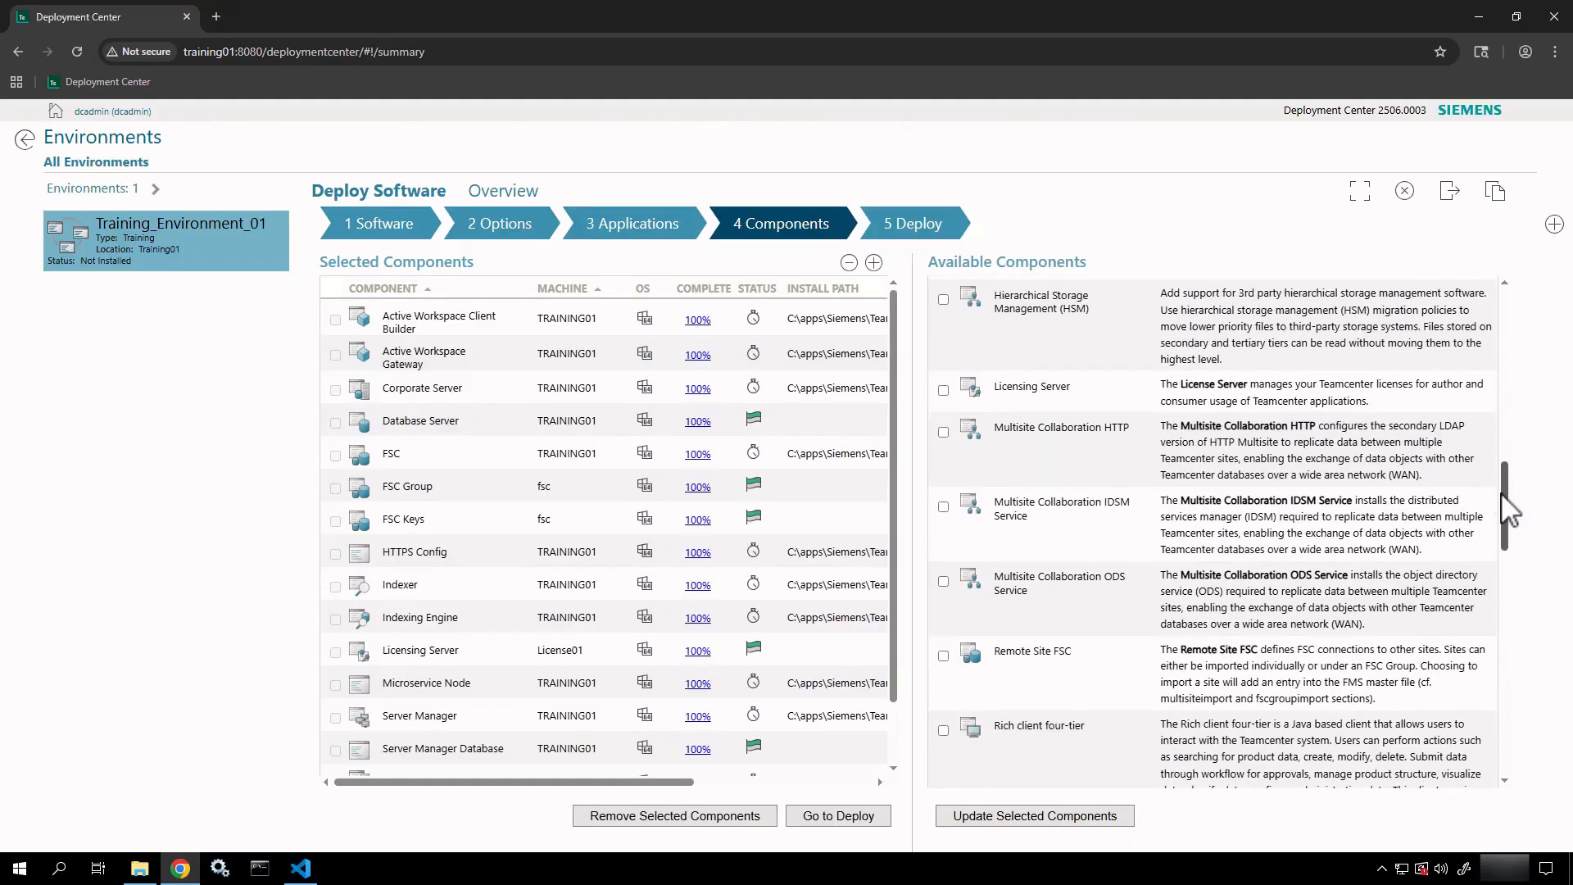
{"action": "left_click_drag", "start_coordinate": [1503, 496], "coordinate": [1502, 547]}
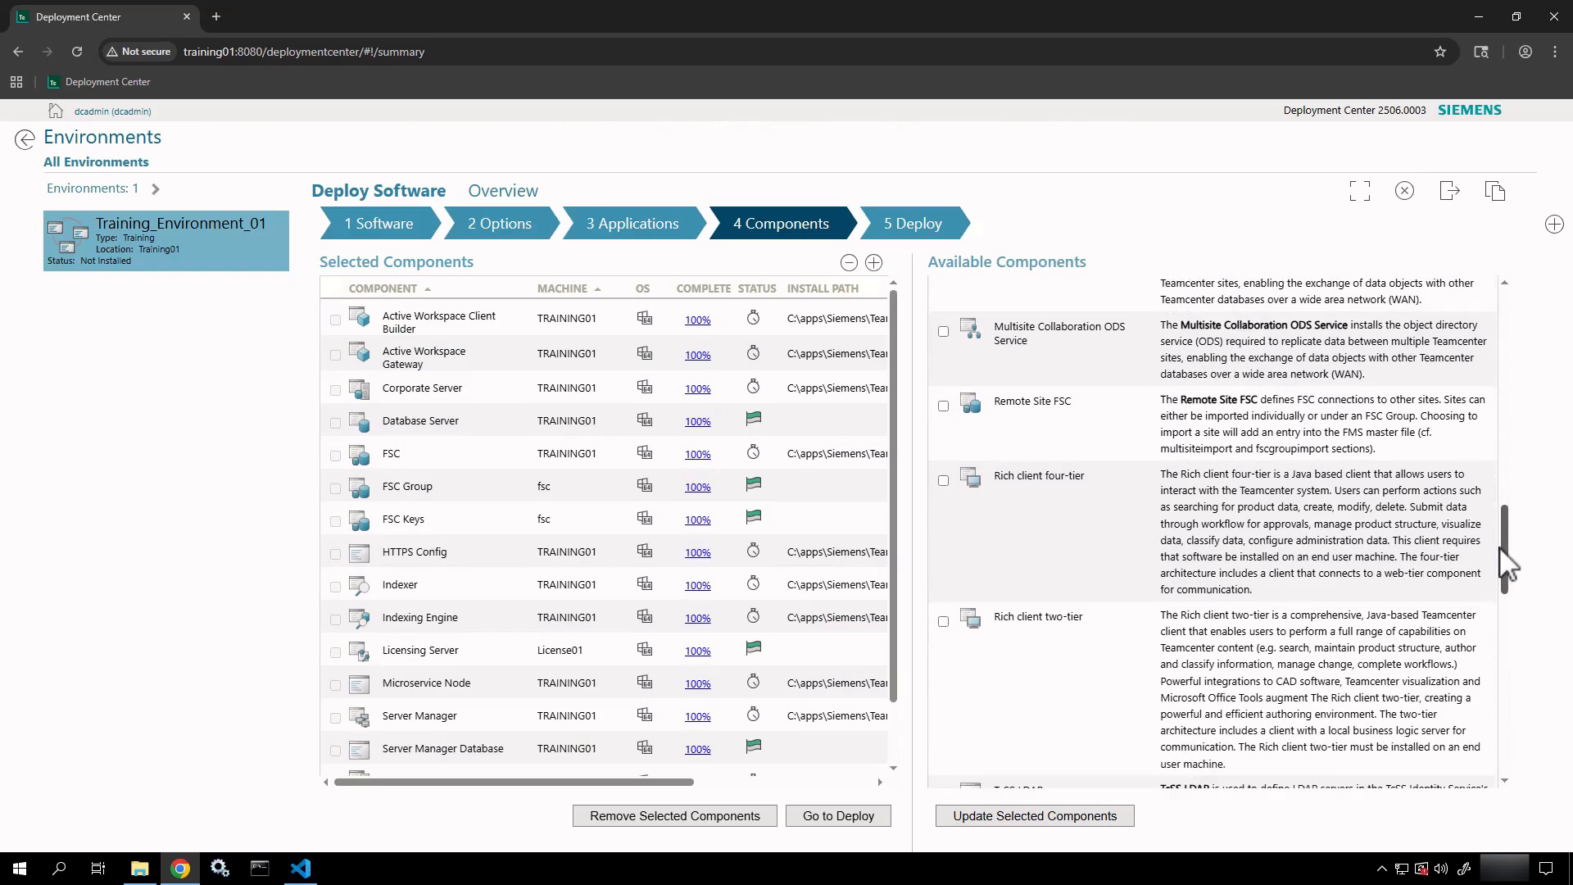
{"action": "scroll", "coordinate": [1311, 566], "scroll_direction": "down", "scroll_amount": 3}
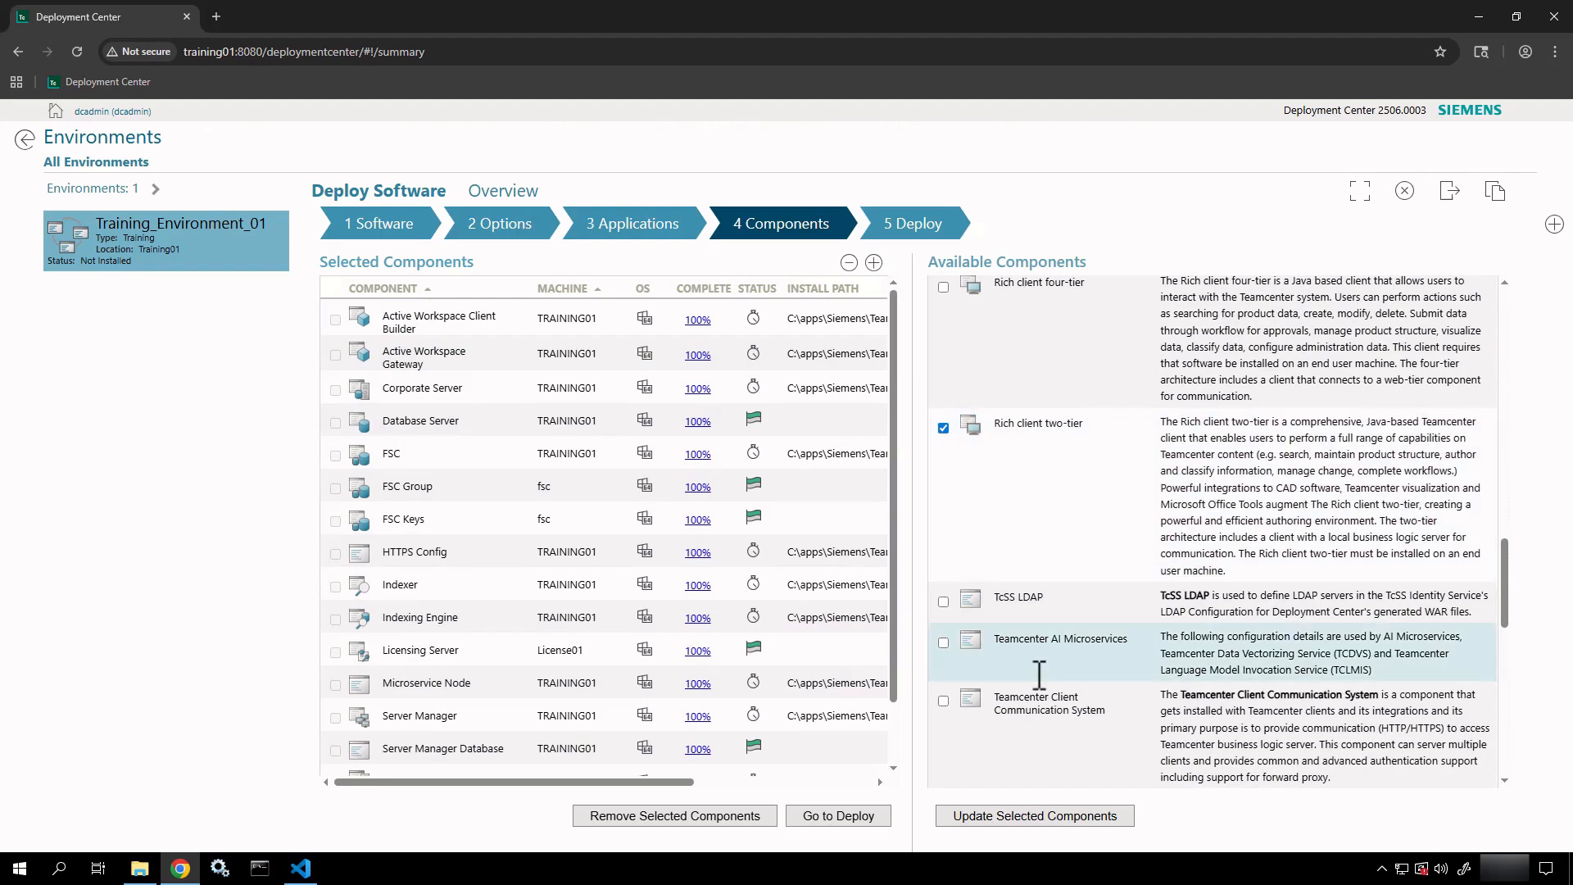
{"action": "left_click", "coordinate": [1034, 819]}
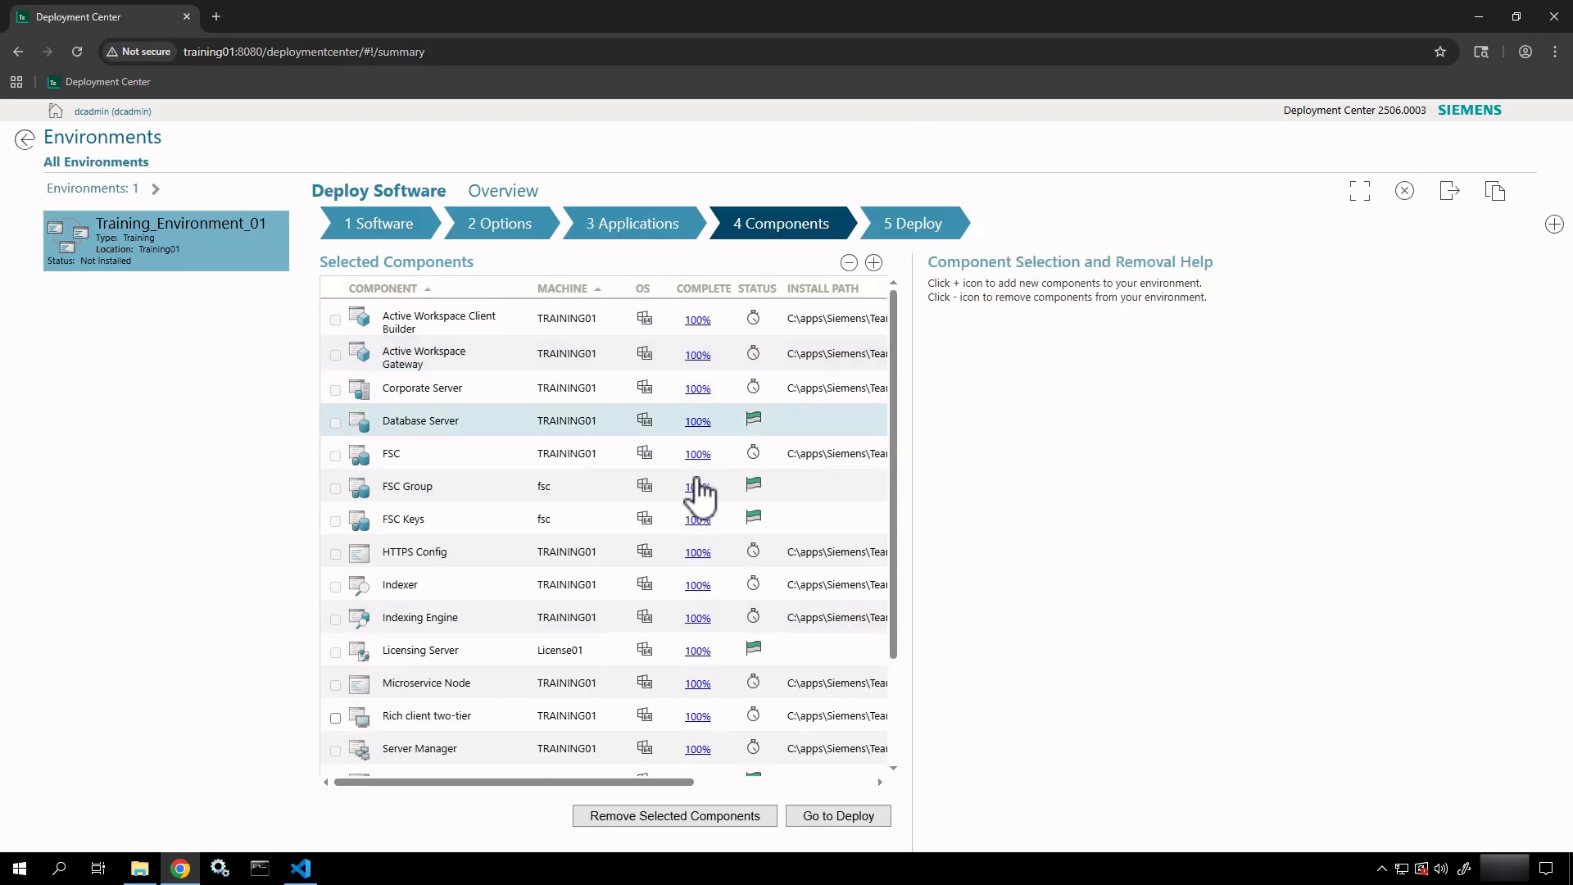
Open the settings of the newly added Rich client two-tier component and check its Teamcenter installation path.
{"action": "scroll", "coordinate": [735, 709], "scroll_direction": "down", "scroll_amount": 3}
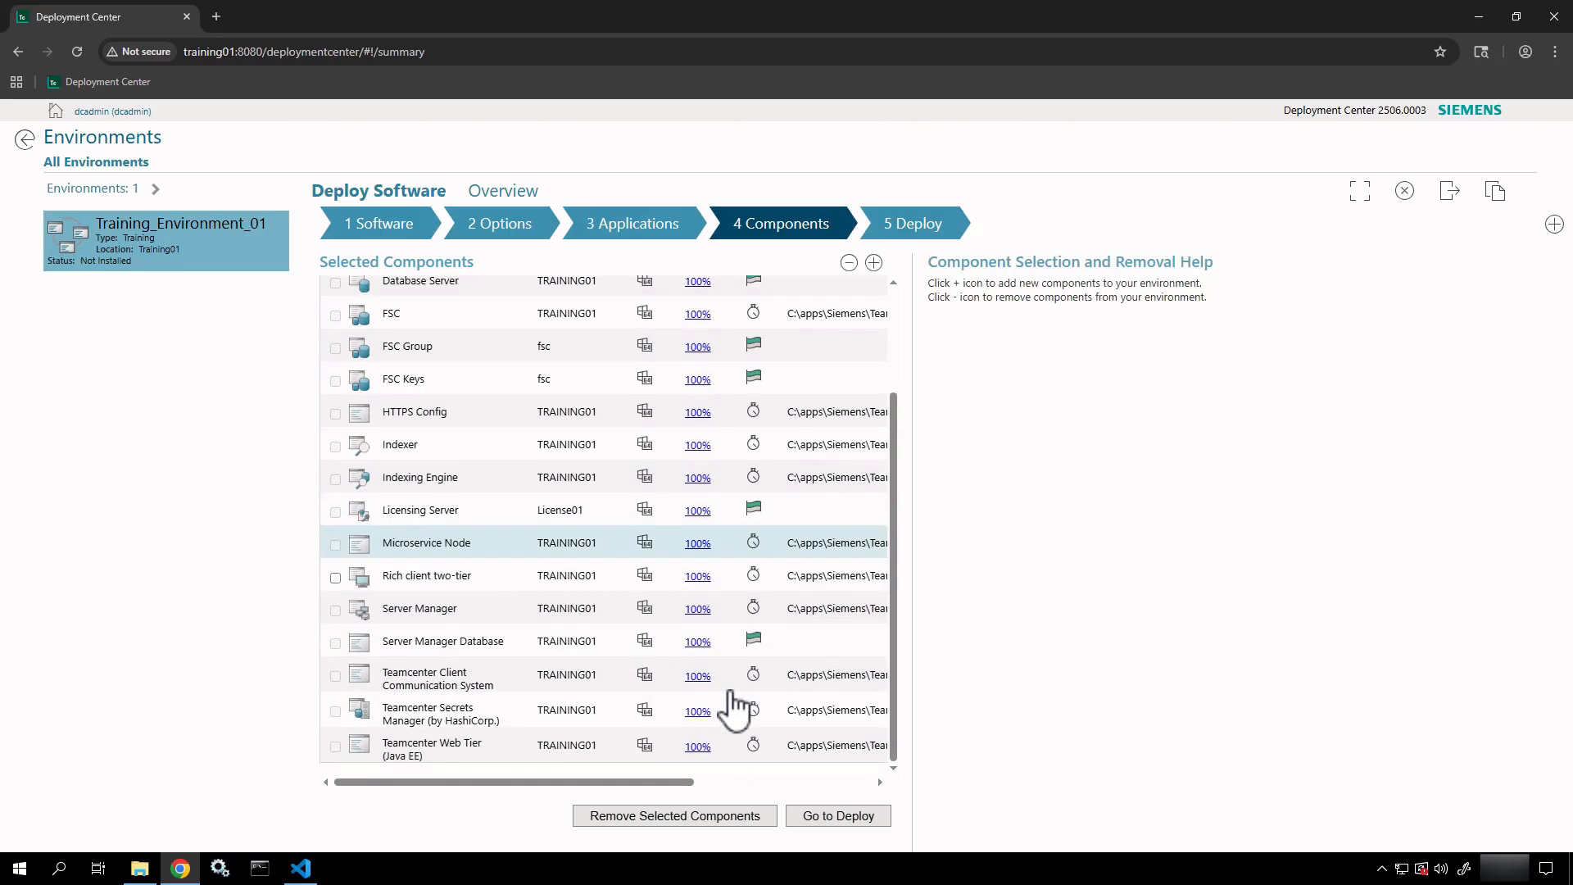
{"action": "scroll", "coordinate": [735, 710], "scroll_direction": "up", "scroll_amount": 3}
{"action": "scroll", "coordinate": [735, 710], "scroll_direction": "down", "scroll_amount": 3}
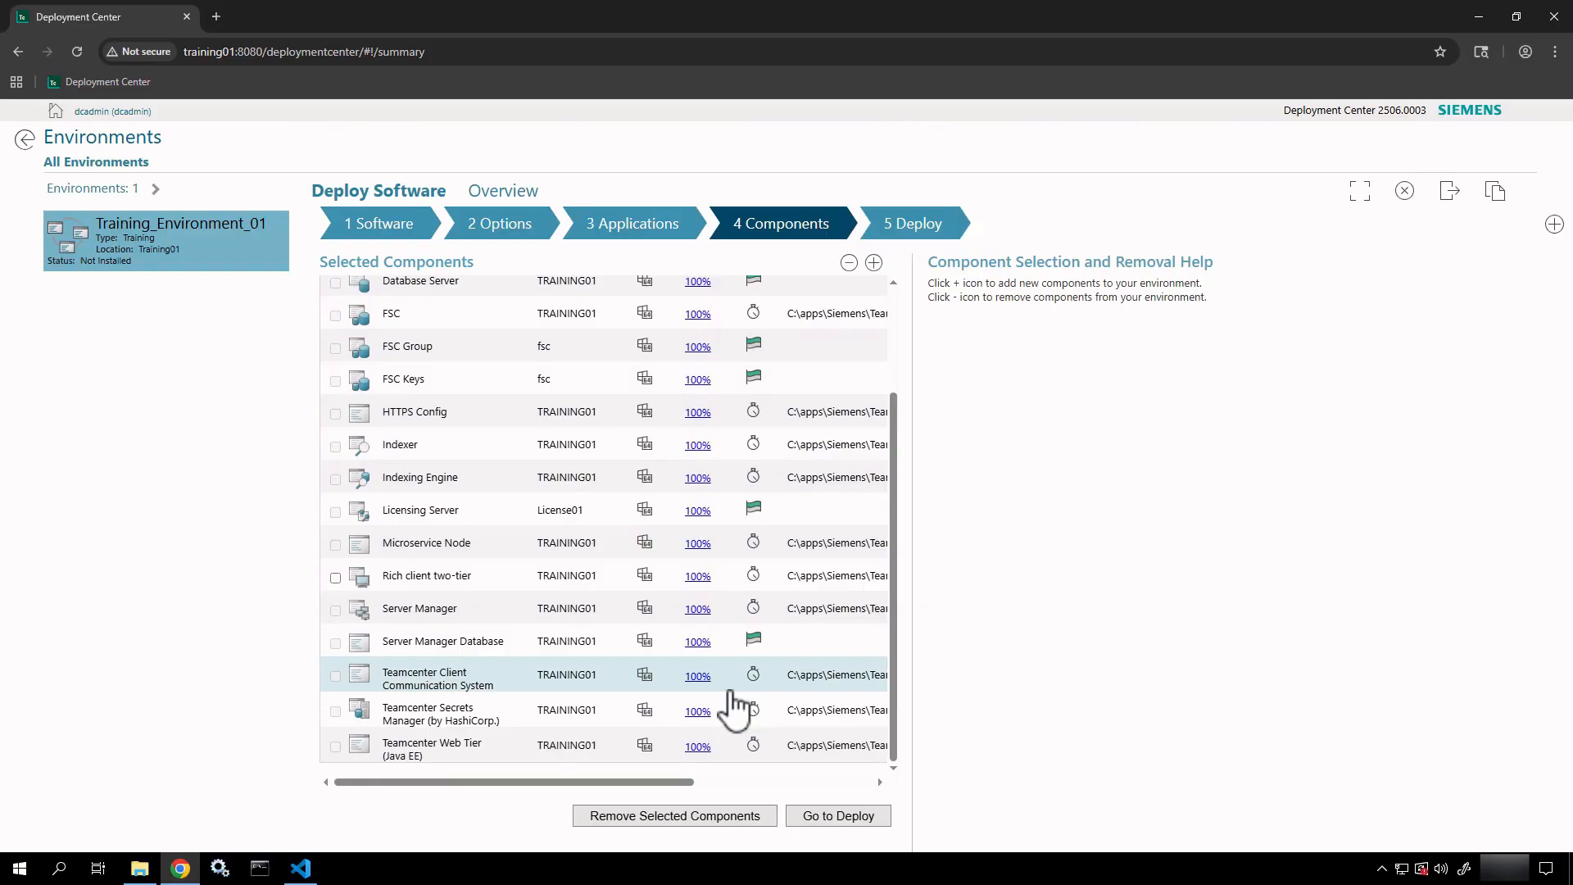
{"action": "left_click", "coordinate": [497, 582]}
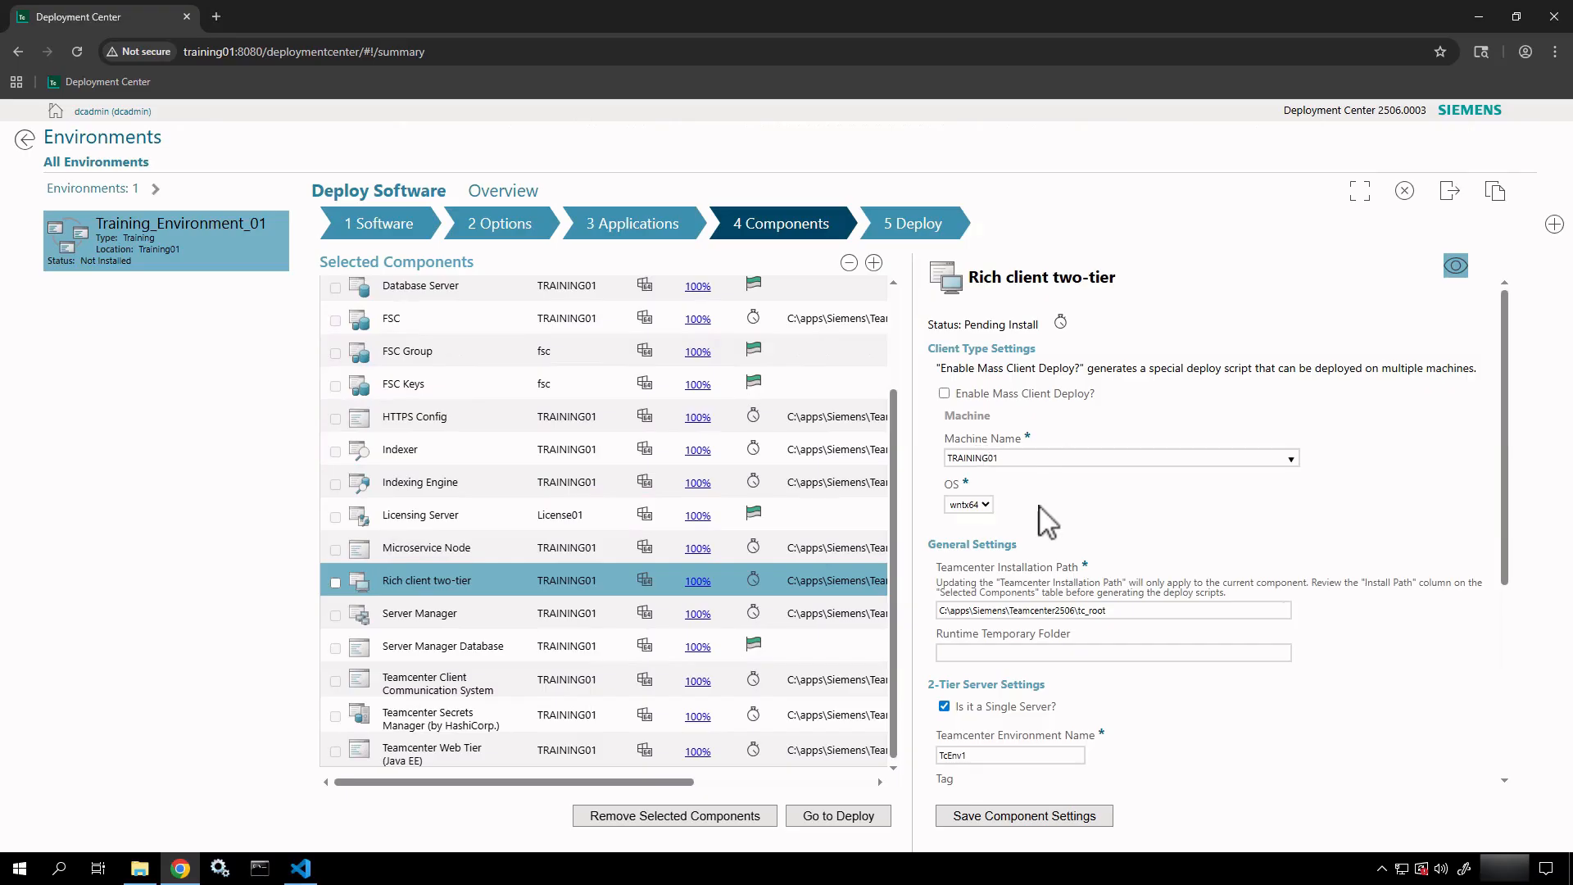
{"action": "scroll", "coordinate": [1057, 531], "scroll_direction": "down", "scroll_amount": 2}
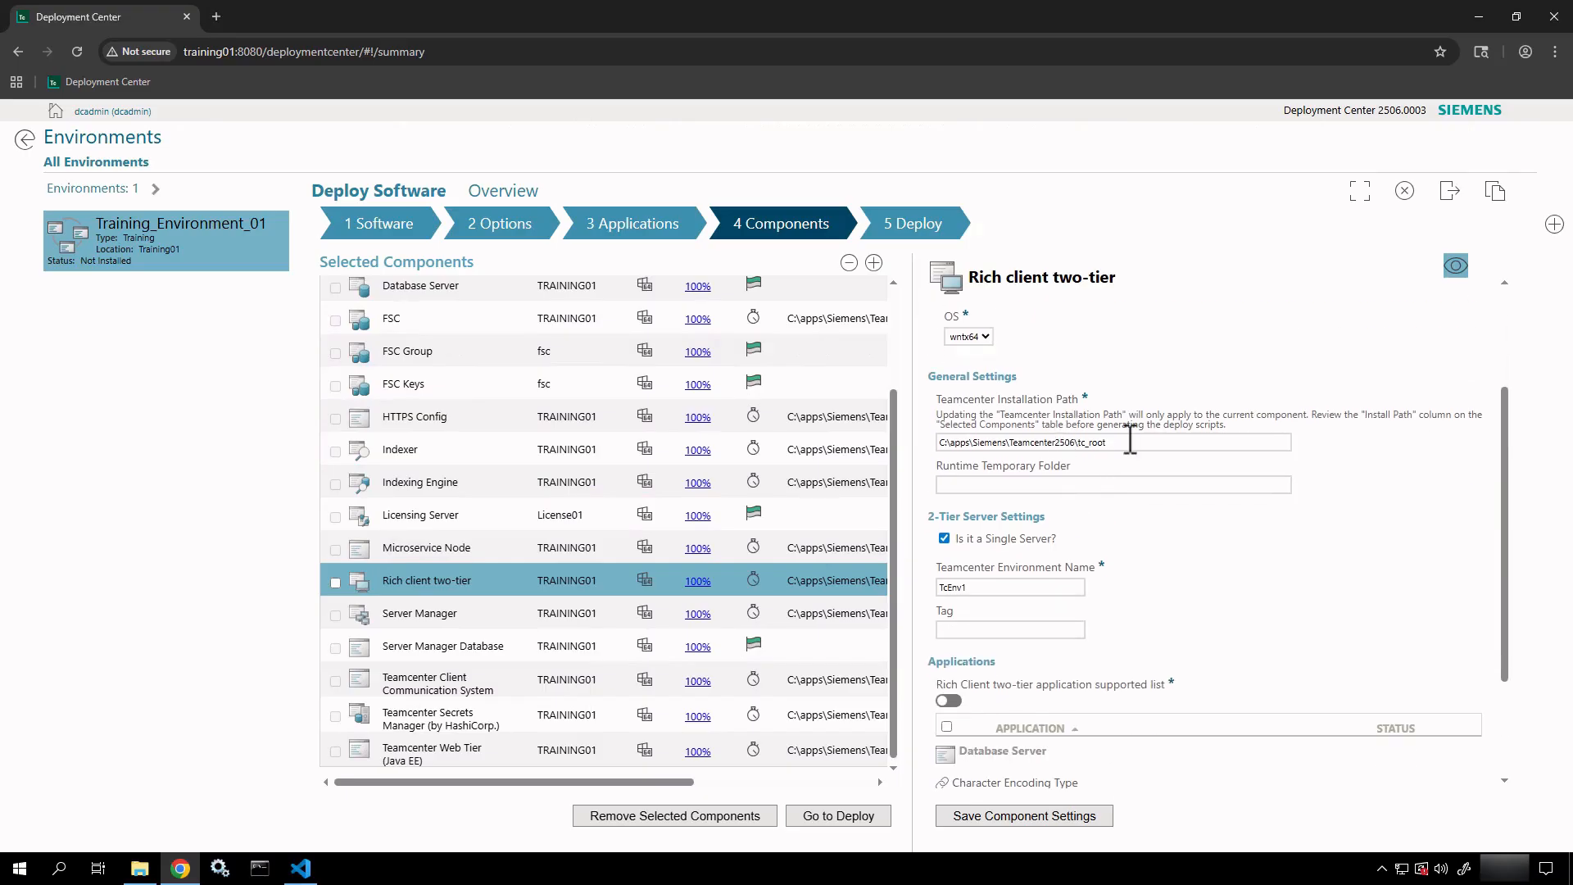
{"action": "left_click_drag", "start_coordinate": [1111, 442], "coordinate": [911, 431]}
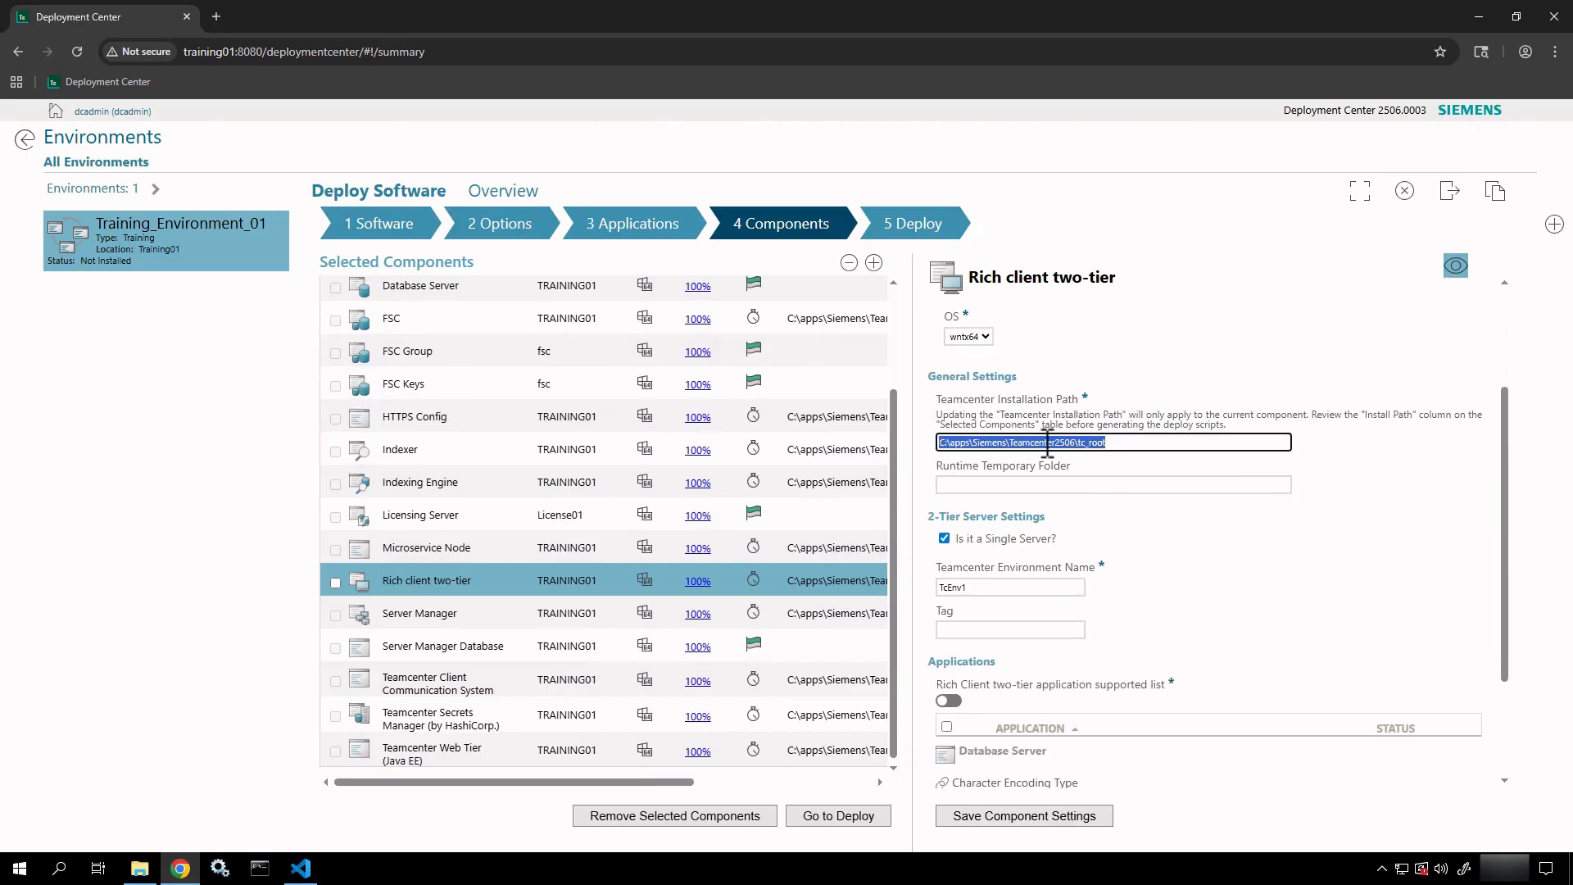
Try C:\temp as the runtime temporary folder of the rich client, and clear the entry again.
{"action": "left_click", "coordinate": [1061, 484]}
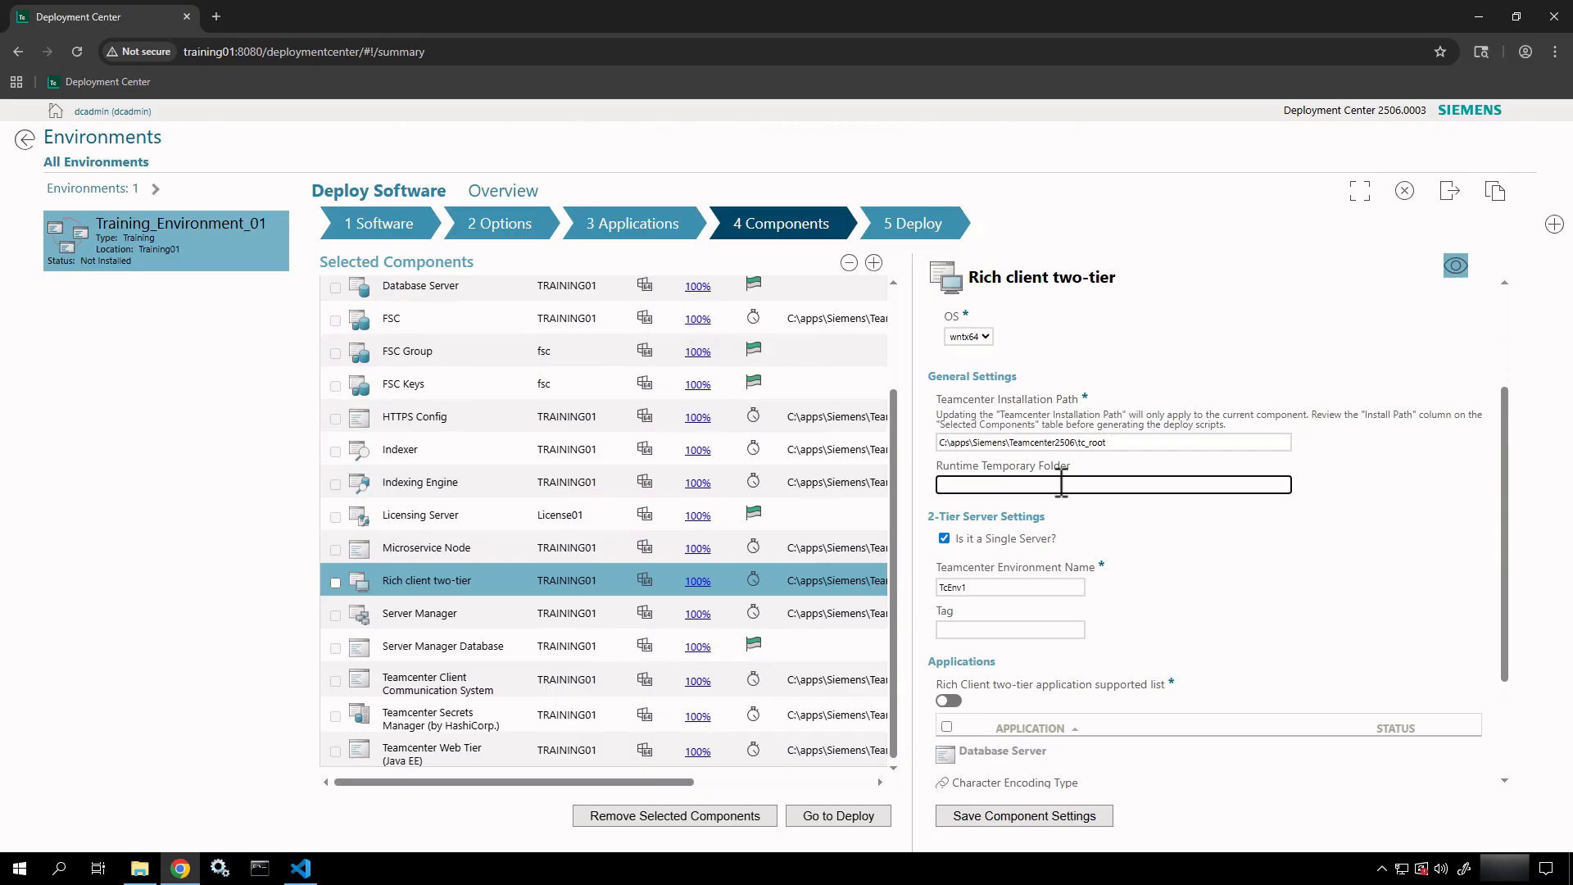
{"action": "type", "text": "C:\\temp"}
{"action": "key", "text": "BackSpace"}
{"action": "key", "text": "BackSpace"}
{"action": "key", "text": "BackSpace"}
{"action": "key", "text": "BackSpace"}
{"action": "key", "text": "BackSpace"}
{"action": "key", "text": "BackSpace"}
{"action": "left_click", "coordinate": [1195, 576]}
Set the Teamcenter environment name in the 2-tier server settings to "Teamcenter Training".
{"action": "scroll", "coordinate": [1202, 590], "scroll_direction": "down", "scroll_amount": 1}
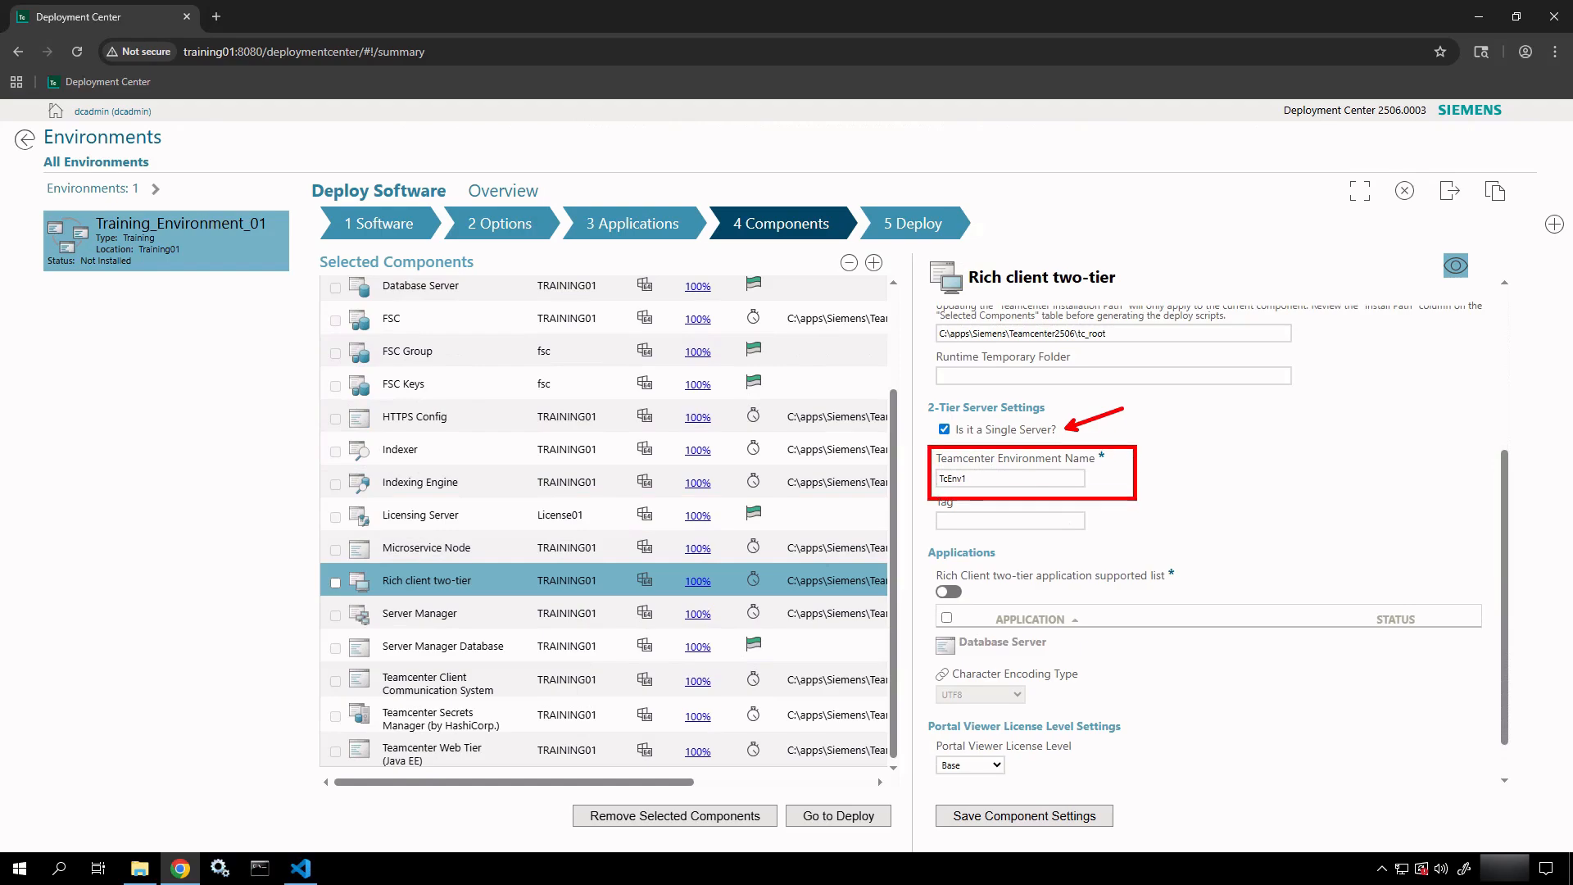
{"action": "left_click_drag", "start_coordinate": [988, 480], "coordinate": [927, 478]}
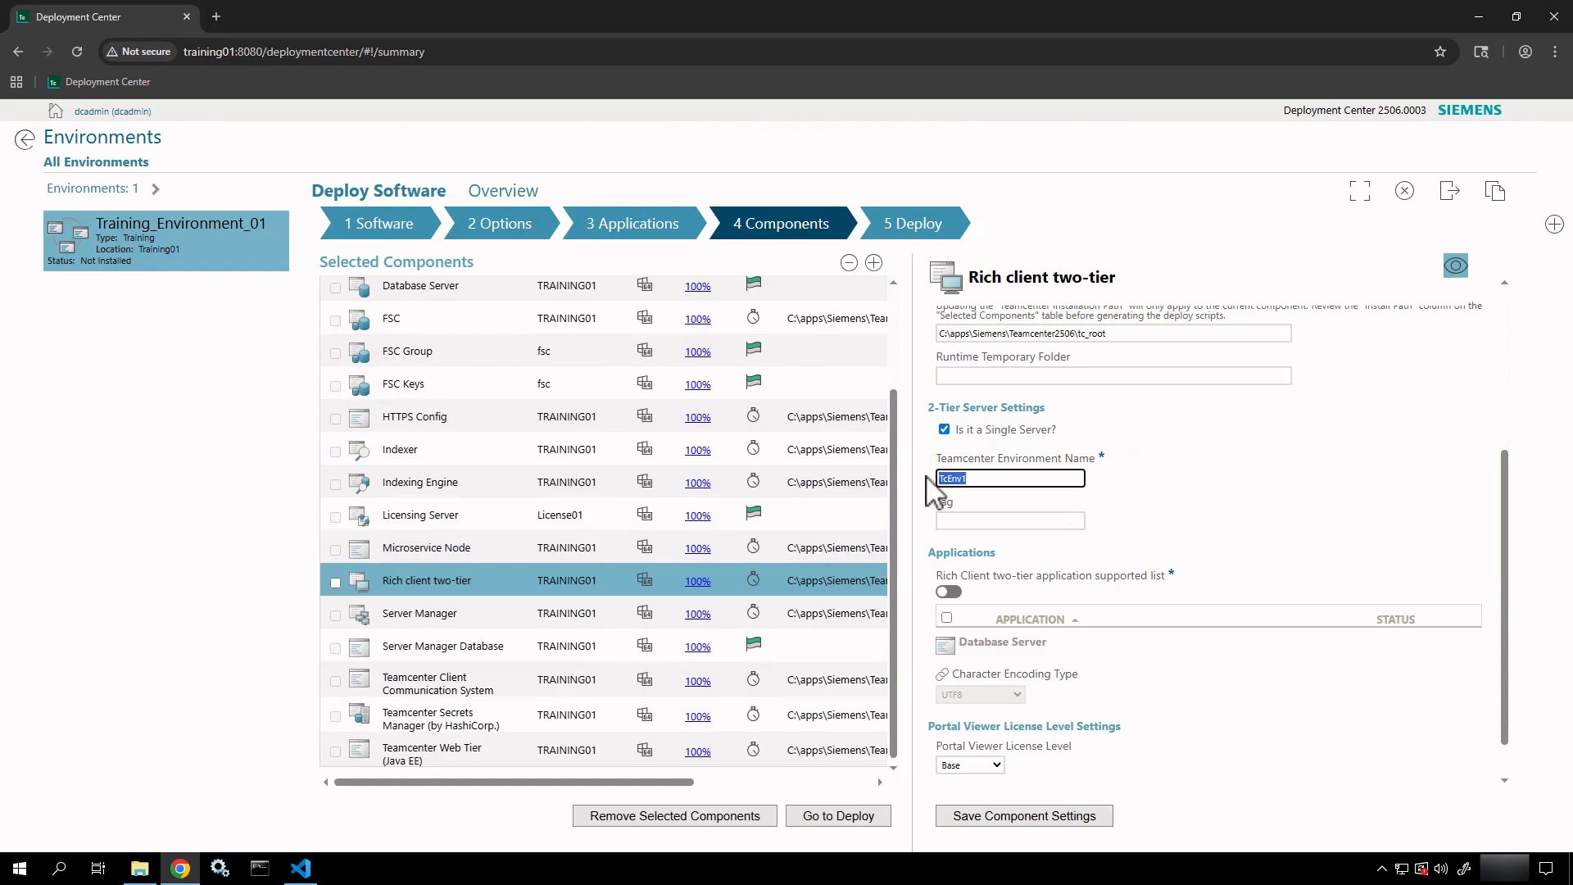
{"action": "type", "text": "Teamcent"}
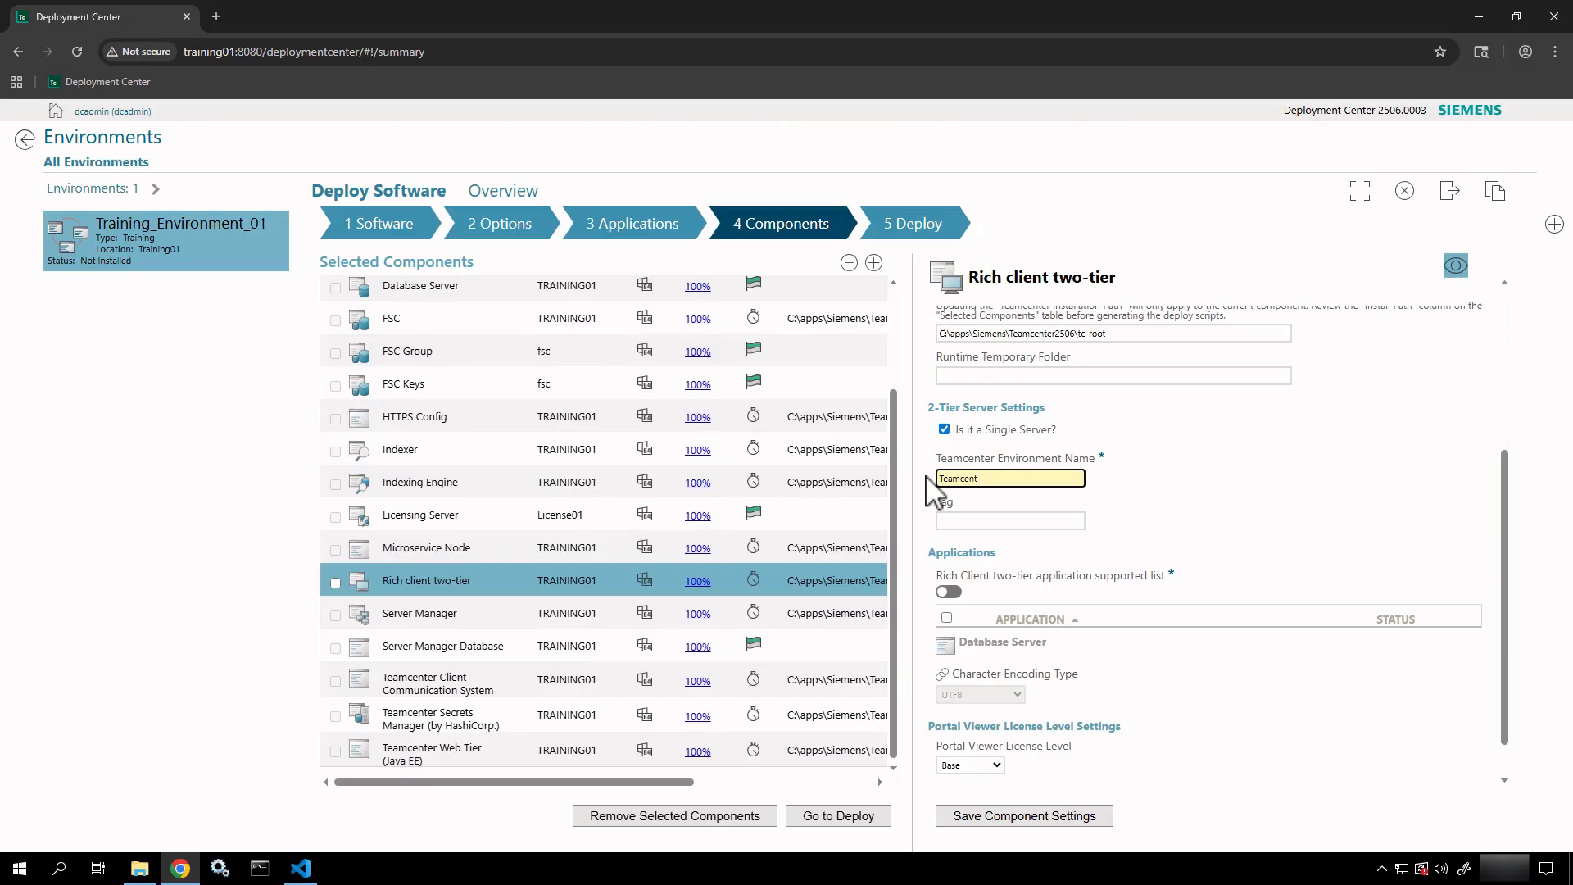
{"action": "type", "text": "er Training"}
{"action": "left_click", "coordinate": [1152, 518]}
Try switching on the Rich Client two-tier application supported list, and switch it back off.
{"action": "scroll", "coordinate": [1152, 517], "scroll_direction": "down", "scroll_amount": 1}
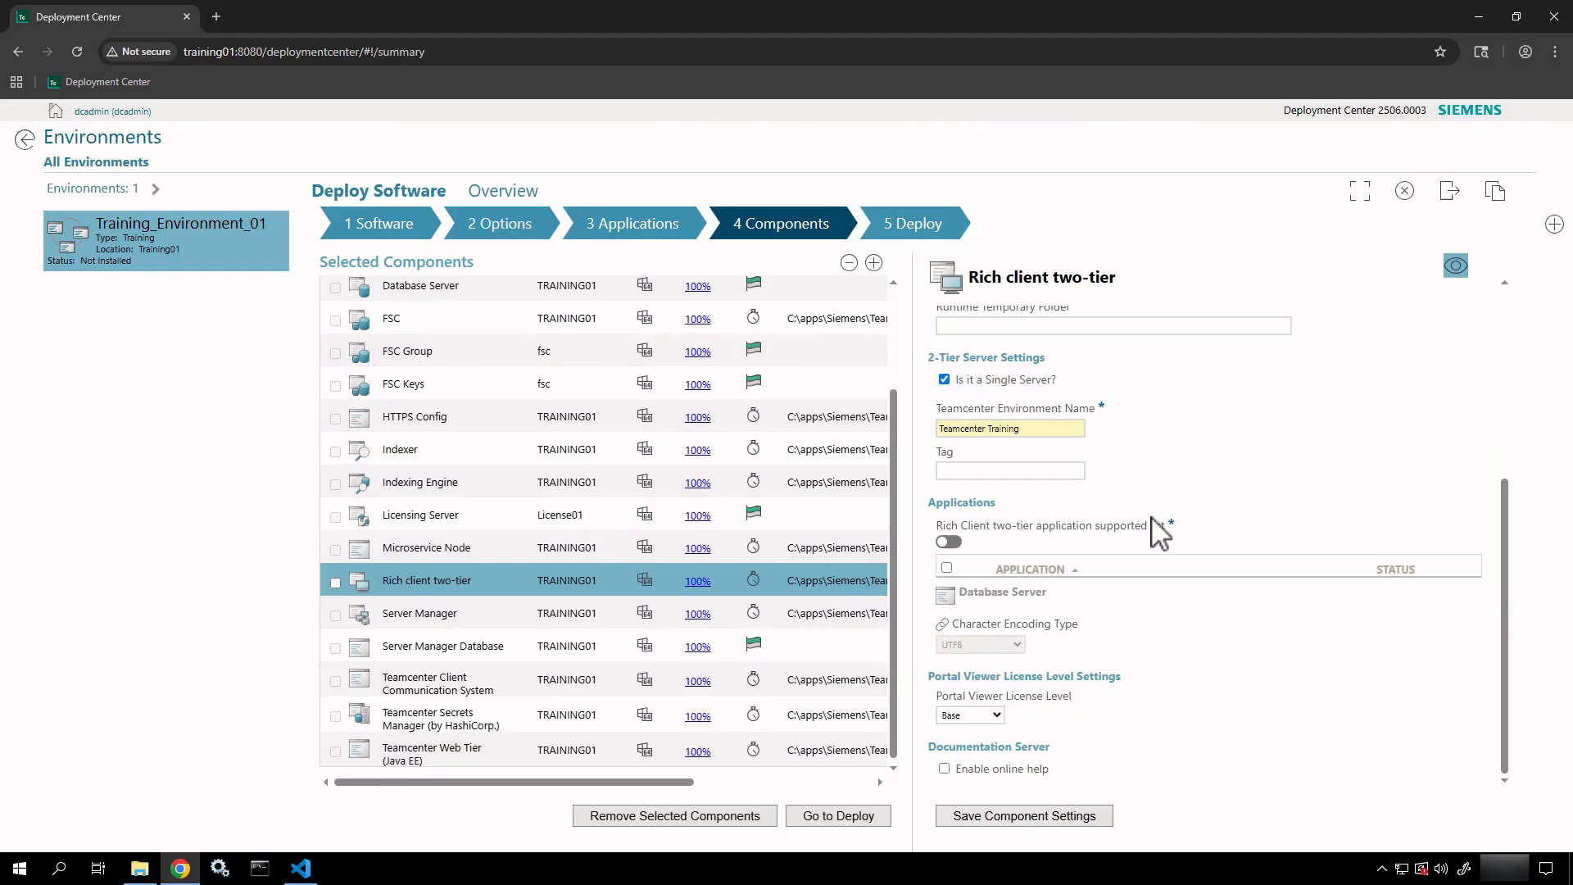
{"action": "left_click", "coordinate": [1005, 470]}
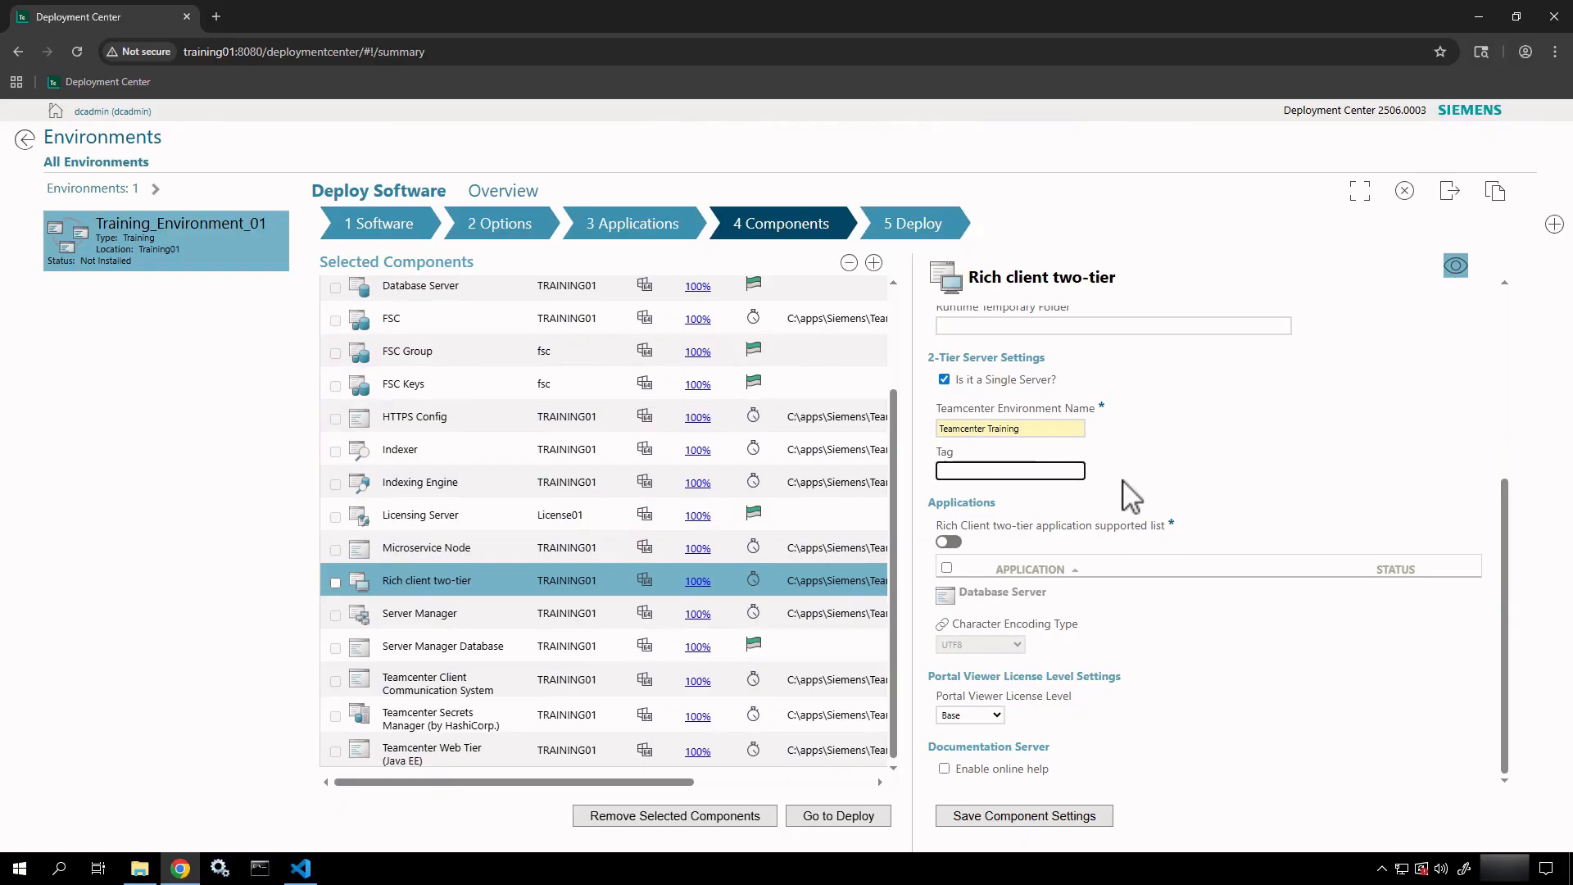
{"action": "left_click", "coordinate": [949, 542]}
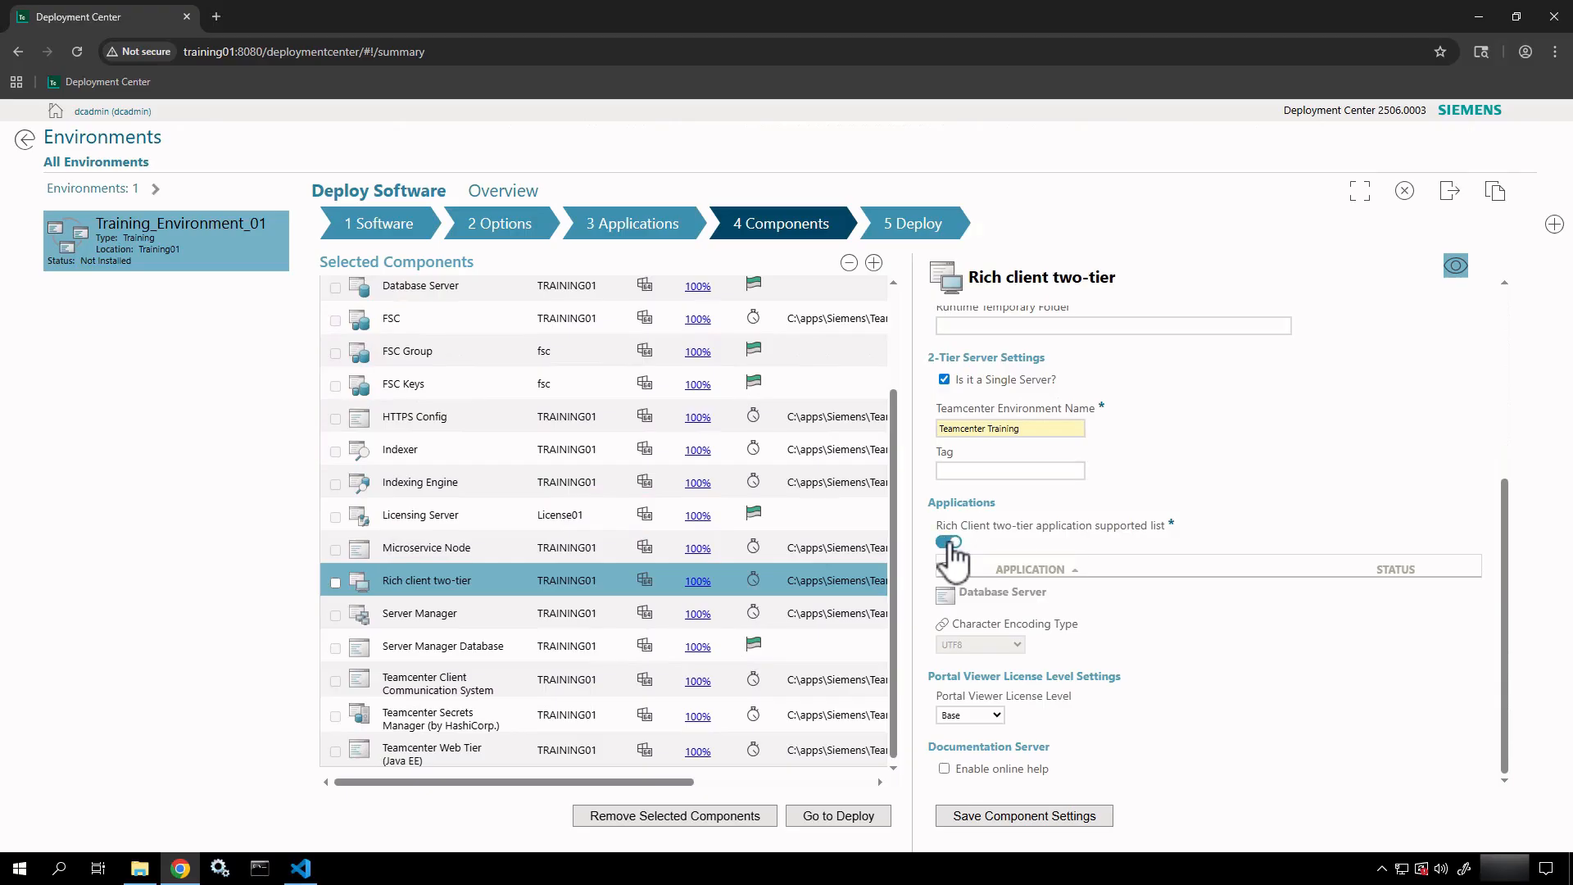
{"action": "left_click", "coordinate": [949, 542]}
Try enabling online help to look at its documentation server URL setting, and disable it again.
{"action": "left_click", "coordinate": [944, 769]}
{"action": "scroll", "coordinate": [1058, 732], "scroll_direction": "down", "scroll_amount": 1}
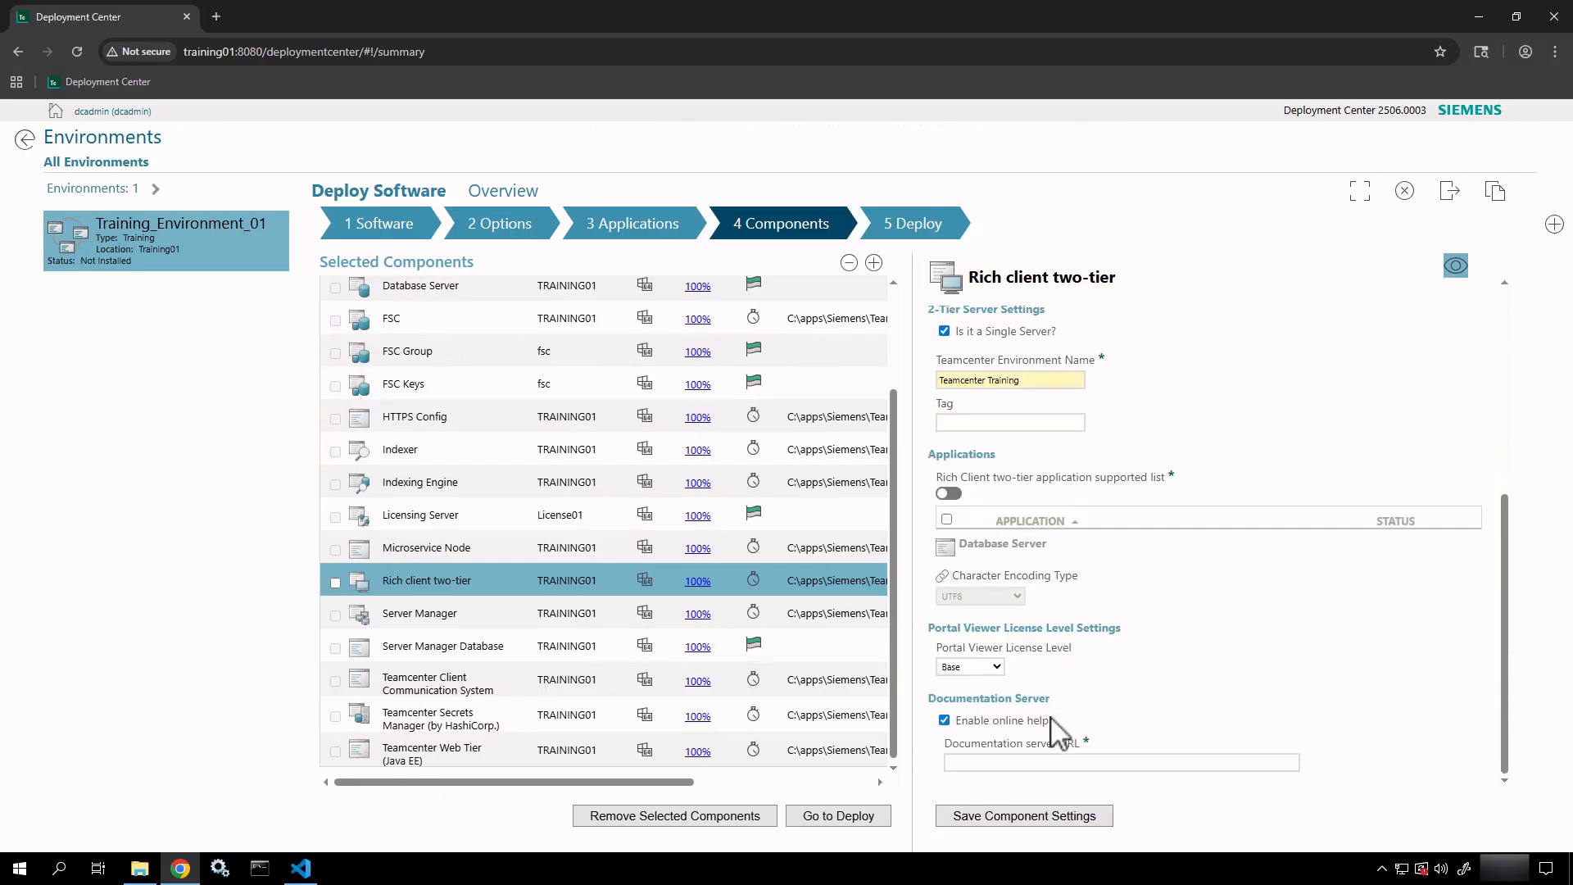
{"action": "left_click", "coordinate": [1017, 760]}
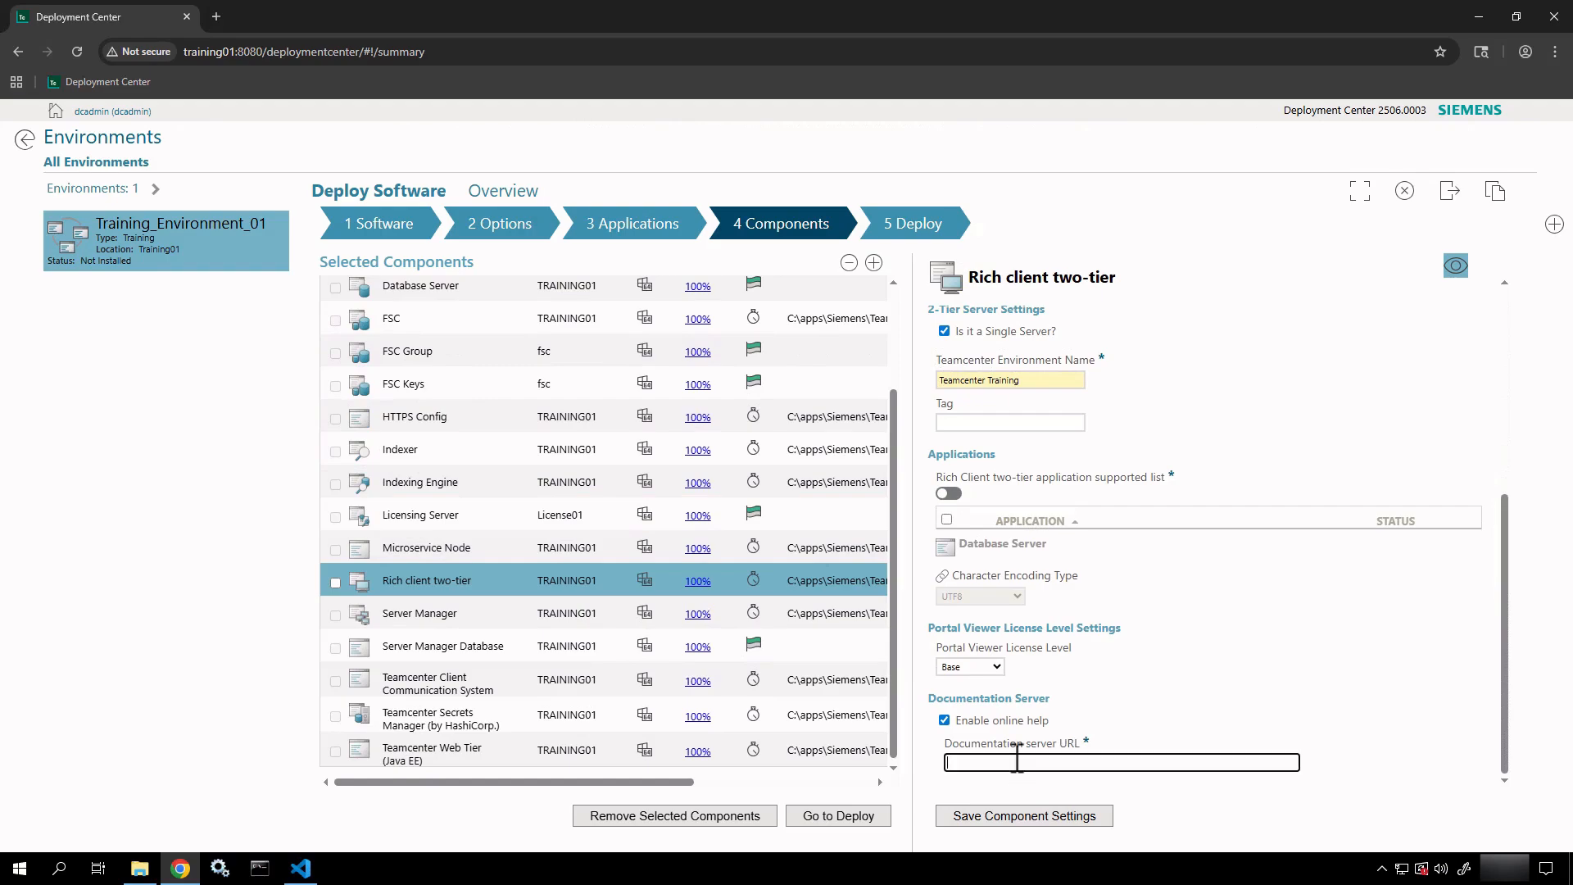
{"action": "left_click", "coordinate": [944, 720]}
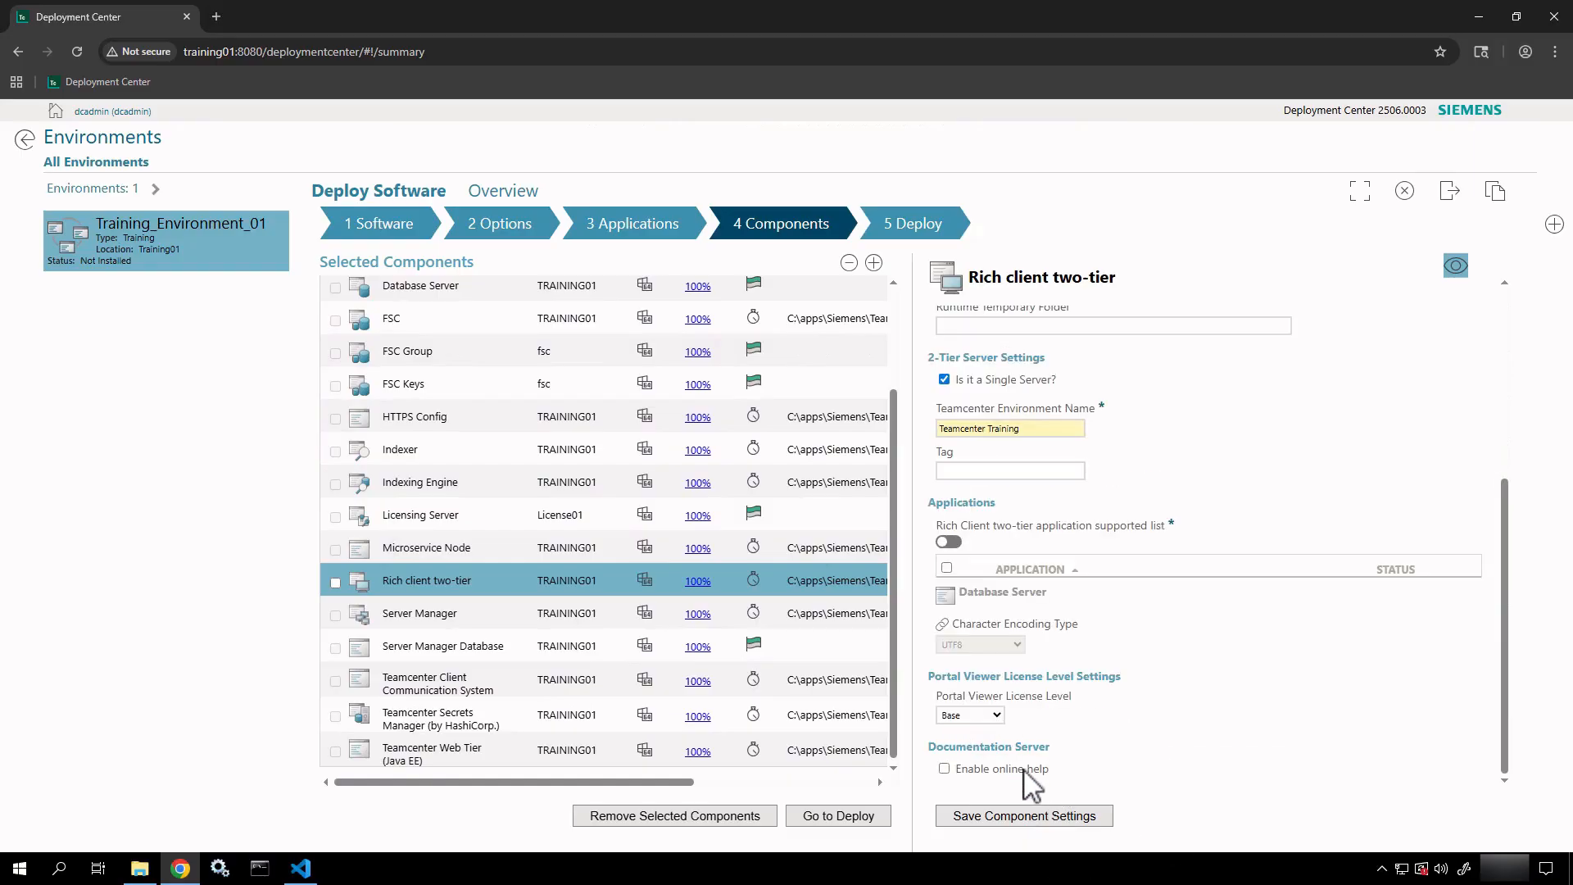
Save the Rich client two-tier component settings and generate the install scripts for Training_Environment_01.
{"action": "left_click", "coordinate": [1042, 817]}
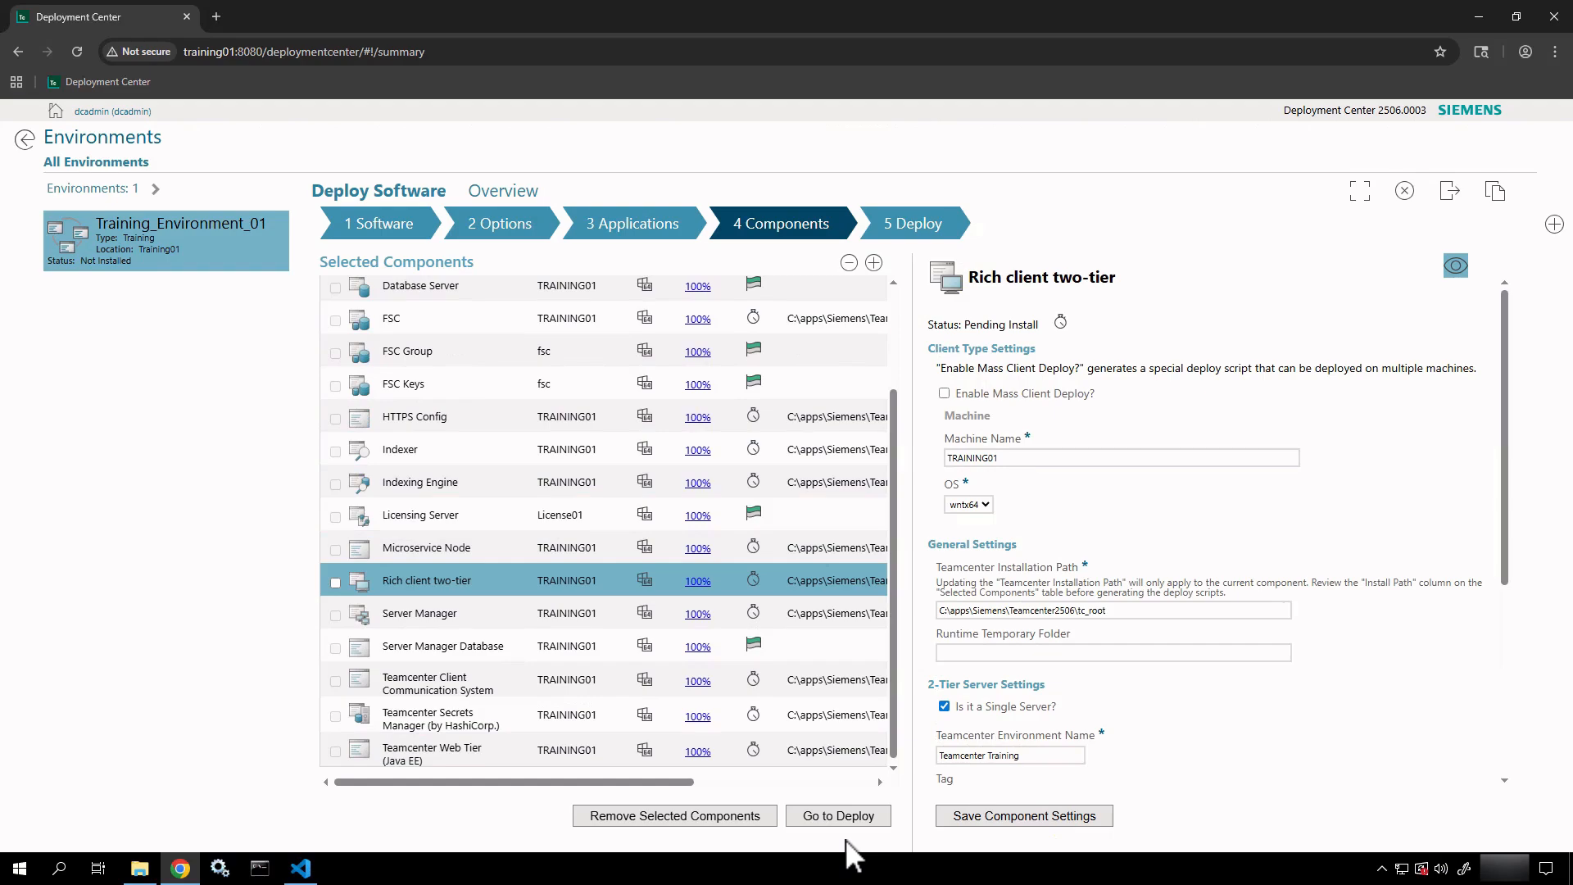
{"action": "left_click", "coordinate": [898, 215]}
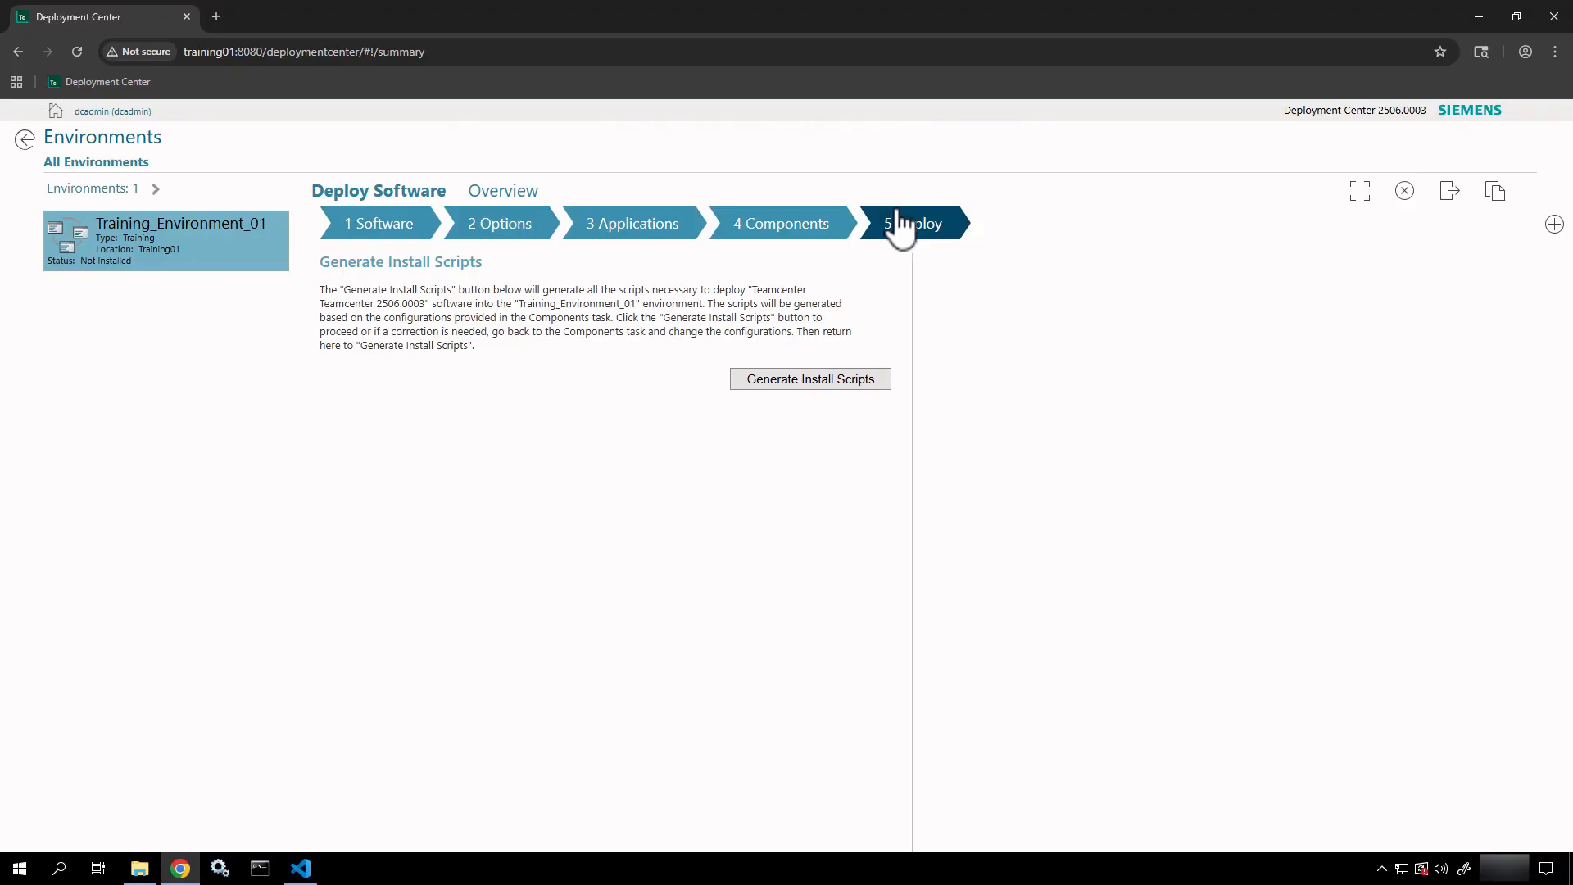
{"action": "left_click", "coordinate": [850, 382]}
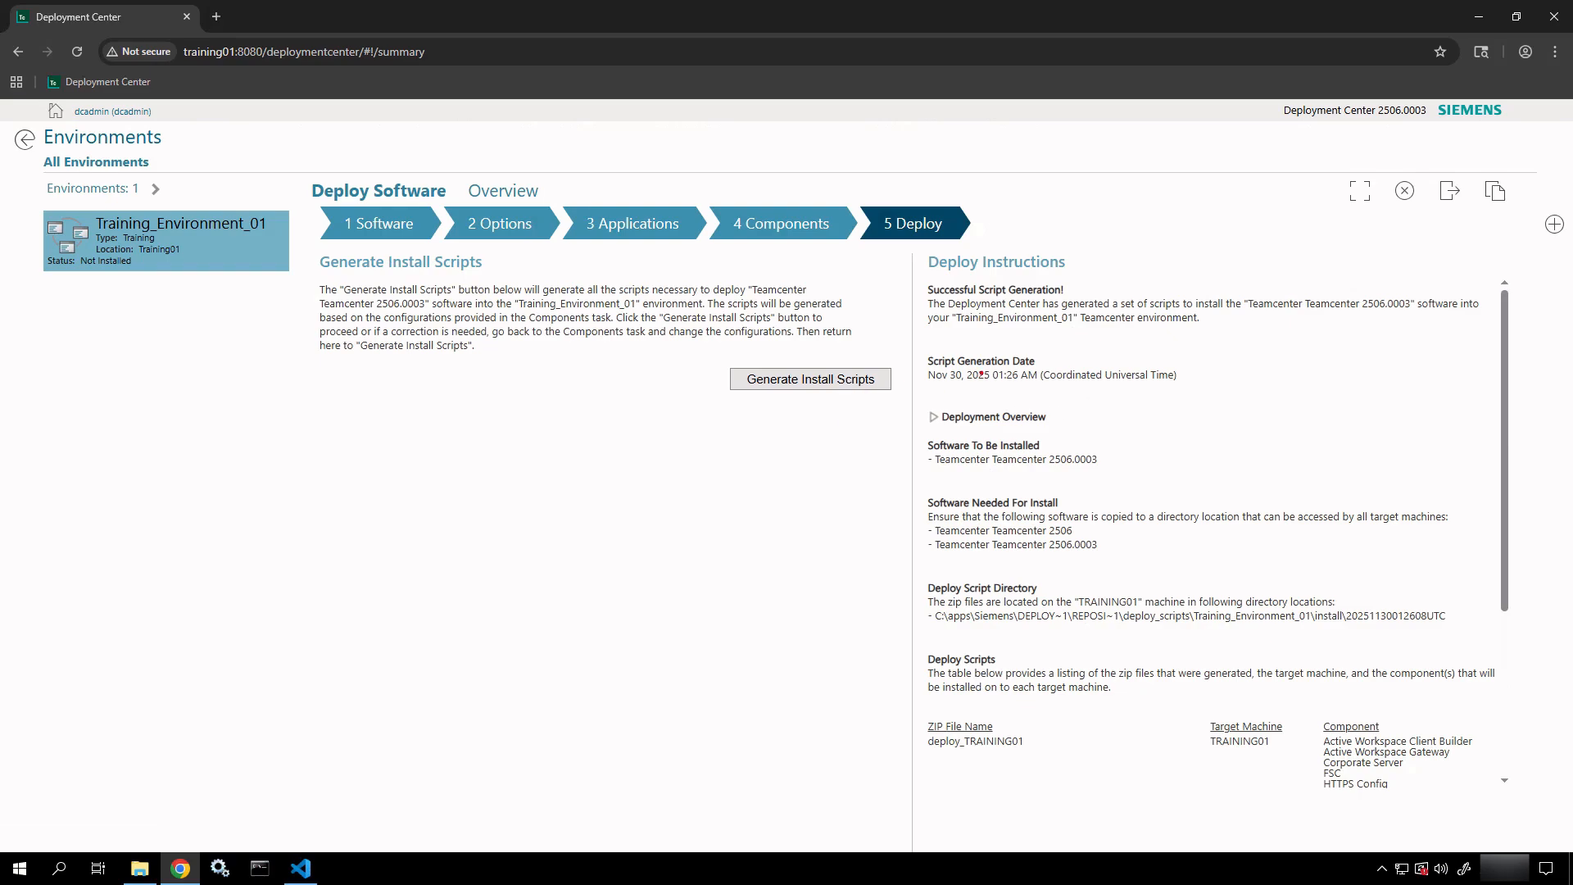
Expand the Deployment Overview in the deploy instructions and review the generated zip file, its target machine and the components it installs.
{"action": "mouse_move", "coordinate": [906, 256]}
{"action": "left_mouse_down", "text": "ctrl"}
{"action": "mouse_move", "coordinate": [1136, 452]}
{"action": "mouse_move", "coordinate": [1414, 750]}
{"action": "left_mouse_up", "text": "ctrl"}
{"action": "key", "text": "Escape"}
{"action": "left_click", "coordinate": [933, 417]}
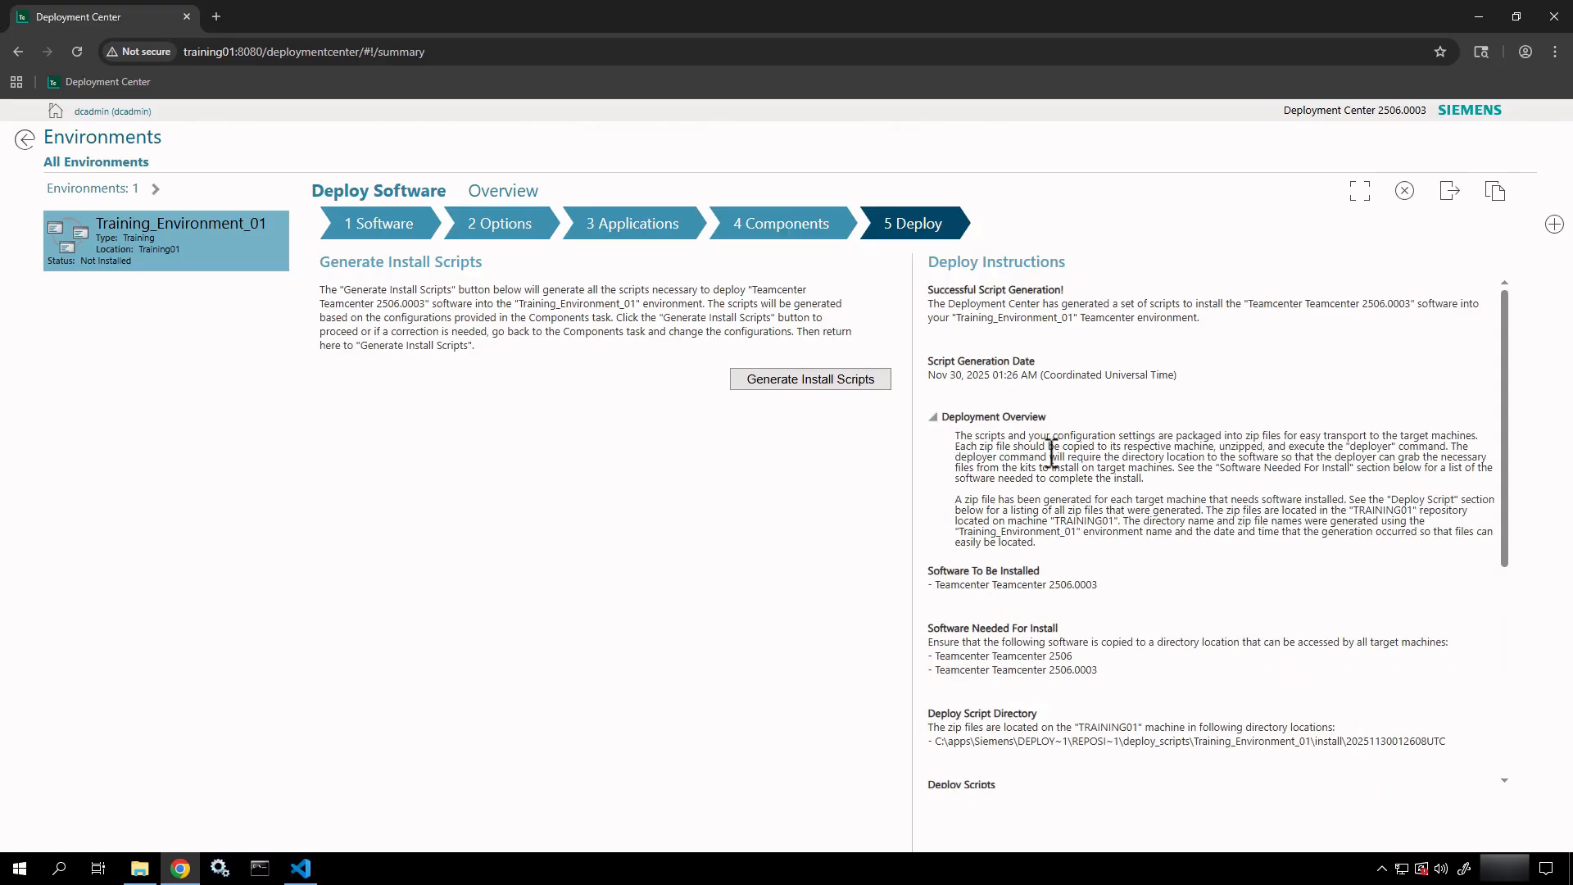
{"action": "scroll", "coordinate": [1075, 518], "scroll_direction": "down", "scroll_amount": 5}
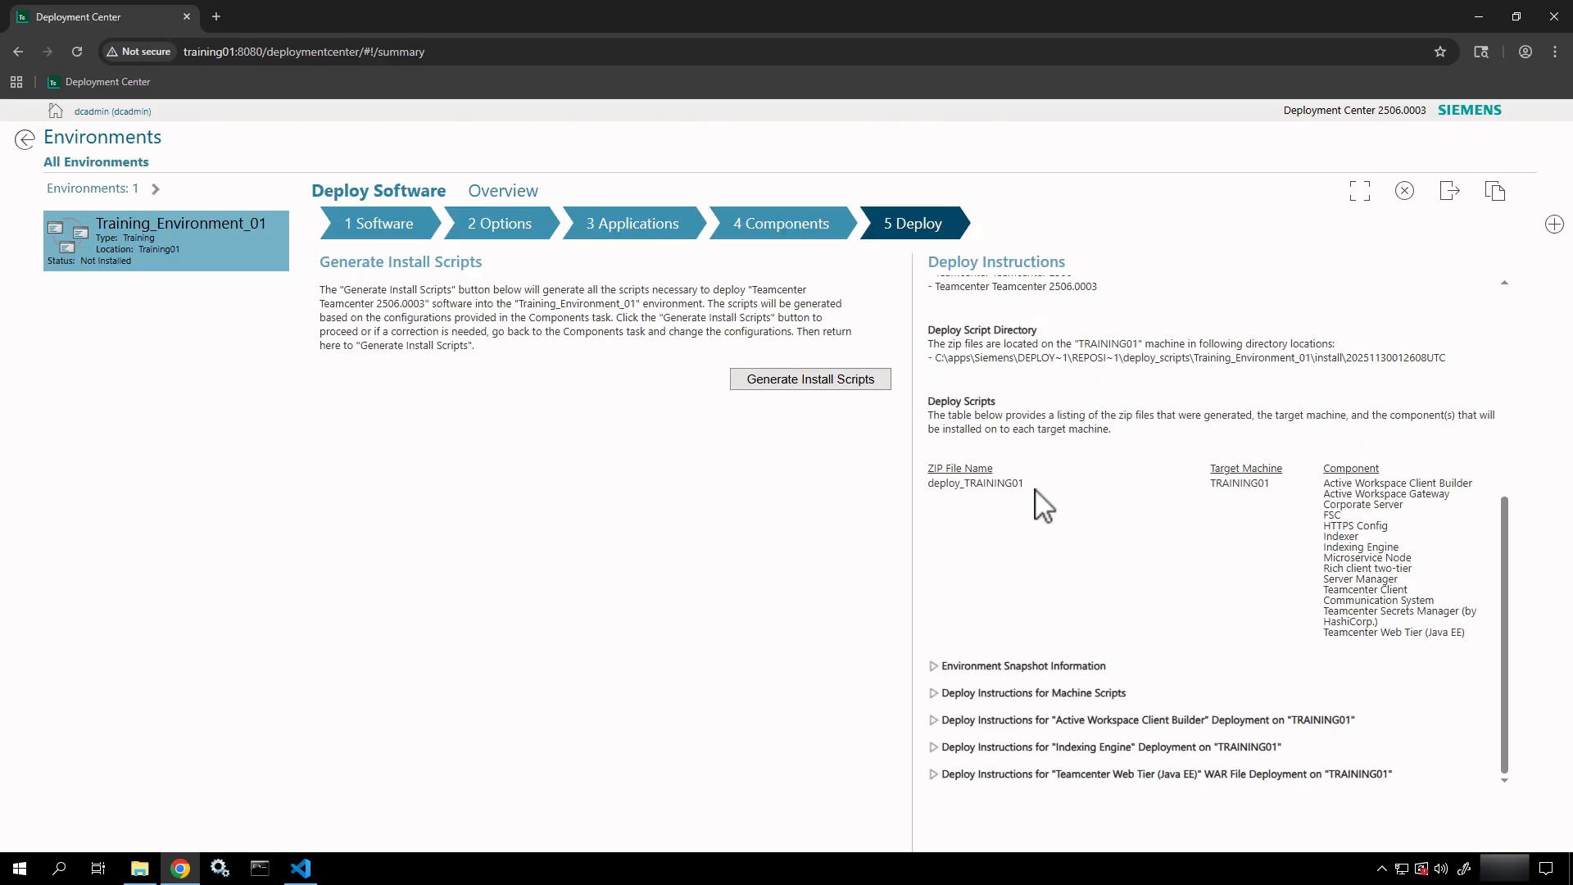
{"action": "left_click_drag", "start_coordinate": [1024, 504], "coordinate": [1060, 567], "text": "ctrl+shift"}
{"action": "mouse_move", "coordinate": [1315, 460]}
{"action": "left_mouse_down", "text": "ctrl"}
{"action": "mouse_move", "coordinate": [1495, 595]}
{"action": "mouse_move", "coordinate": [1534, 662]}
{"action": "left_mouse_up", "text": "ctrl"}
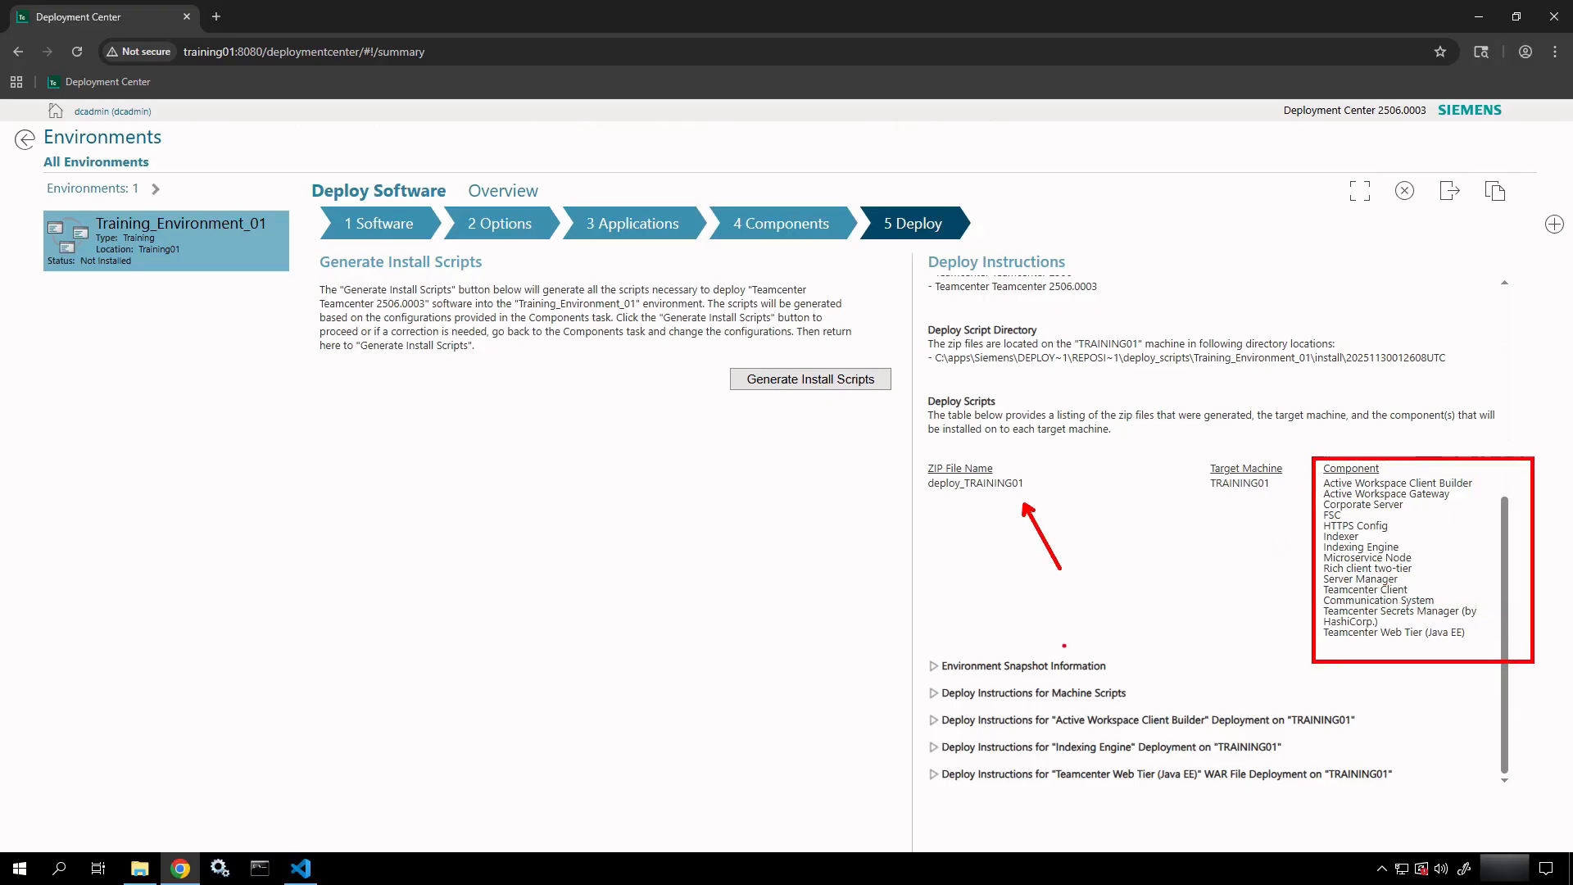
{"action": "key", "text": "Escape"}
Expand the Environment Snapshot Information and examine the snapshot location, the quick deploy utility and the restore command.
{"action": "left_click", "coordinate": [937, 668]}
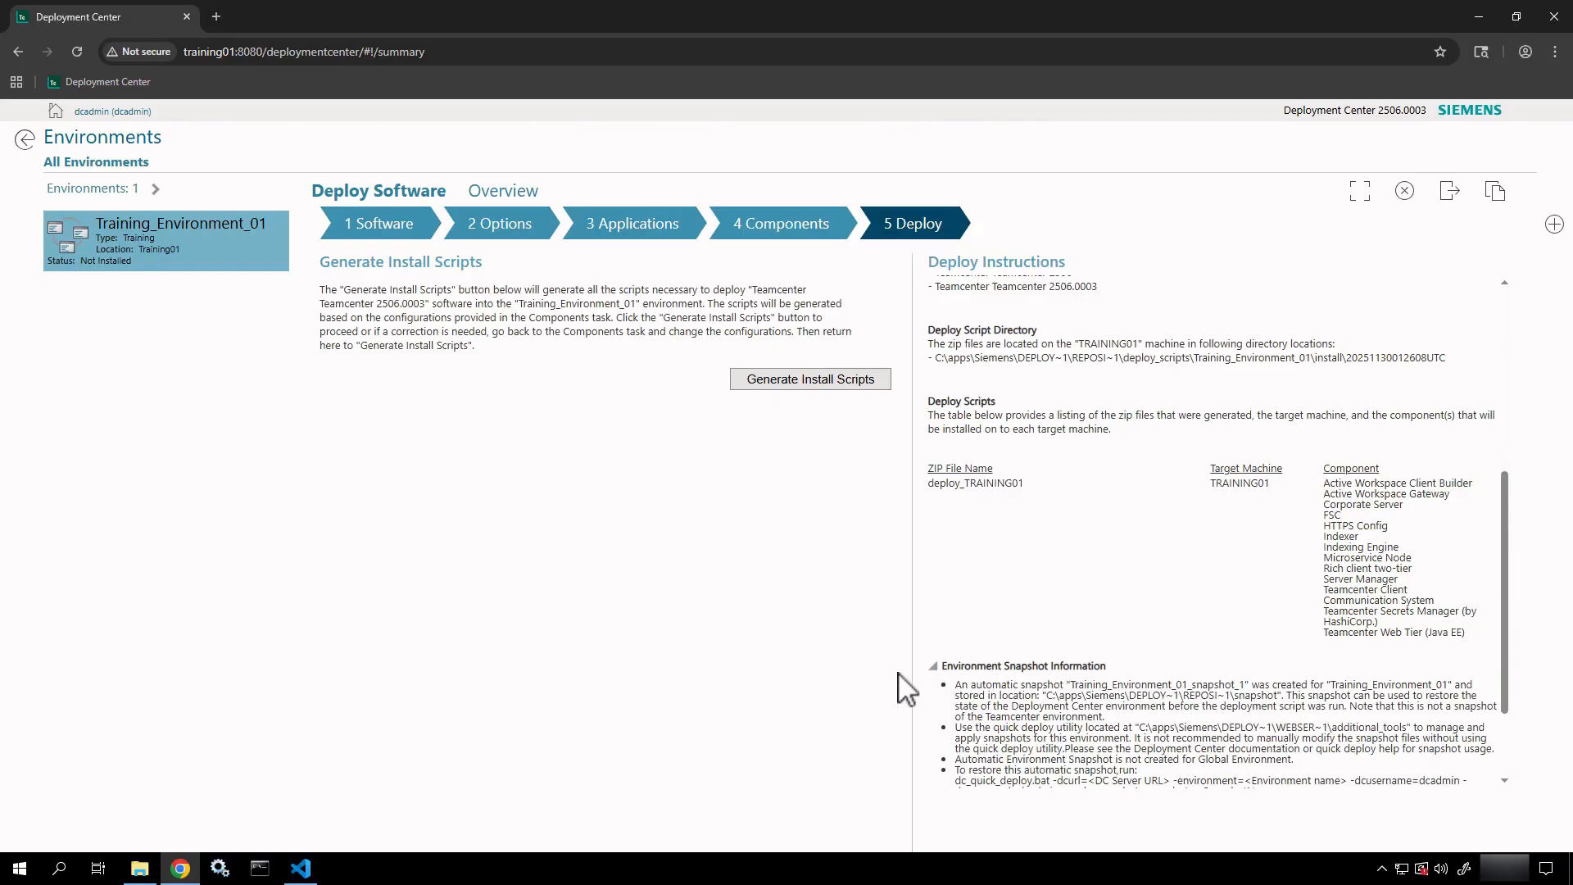
{"action": "scroll", "coordinate": [1070, 668], "scroll_direction": "down", "scroll_amount": 2}
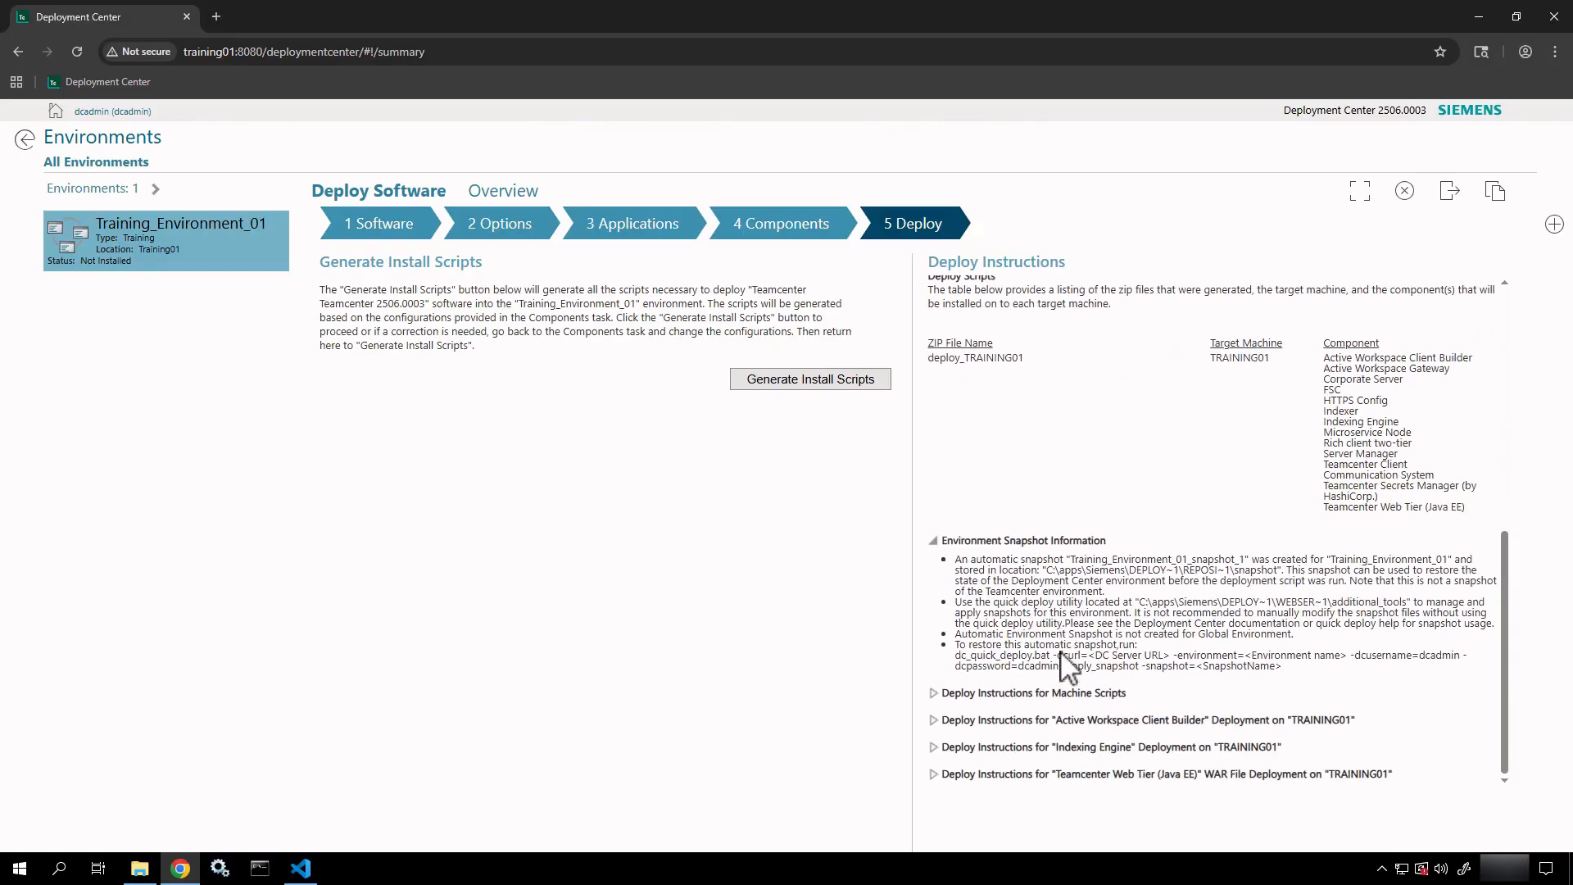
{"action": "key", "text": "ctrl+2"}
{"action": "left_click_drag", "start_coordinate": [948, 580], "coordinate": [868, 608], "text": "ctrl+shift"}
{"action": "left_click_drag", "start_coordinate": [646, 244], "coordinate": [654, 317], "text": "ctrl+shift"}
{"action": "left_click_drag", "start_coordinate": [769, 246], "coordinate": [756, 311], "text": "ctrl+shift"}
{"action": "key", "text": "Escape"}
Expand and read the deploy instructions for machine scripts and for the Active Workspace Client Builder deployment on TRAINING01.
{"action": "left_click", "coordinate": [934, 693]}
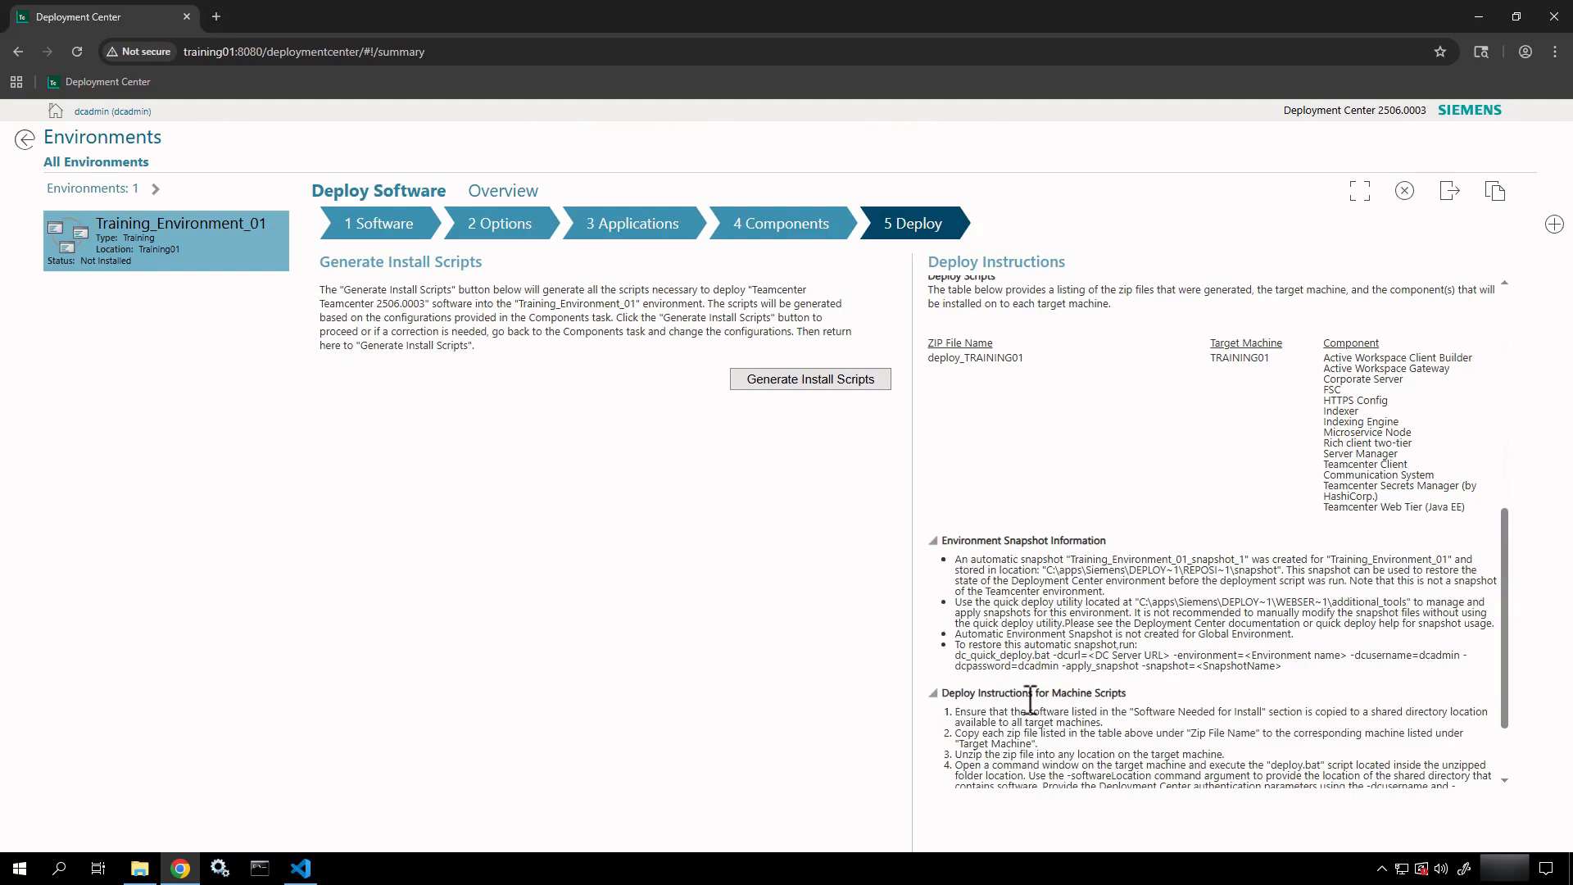
{"action": "scroll", "coordinate": [983, 738], "scroll_direction": "down", "scroll_amount": 2}
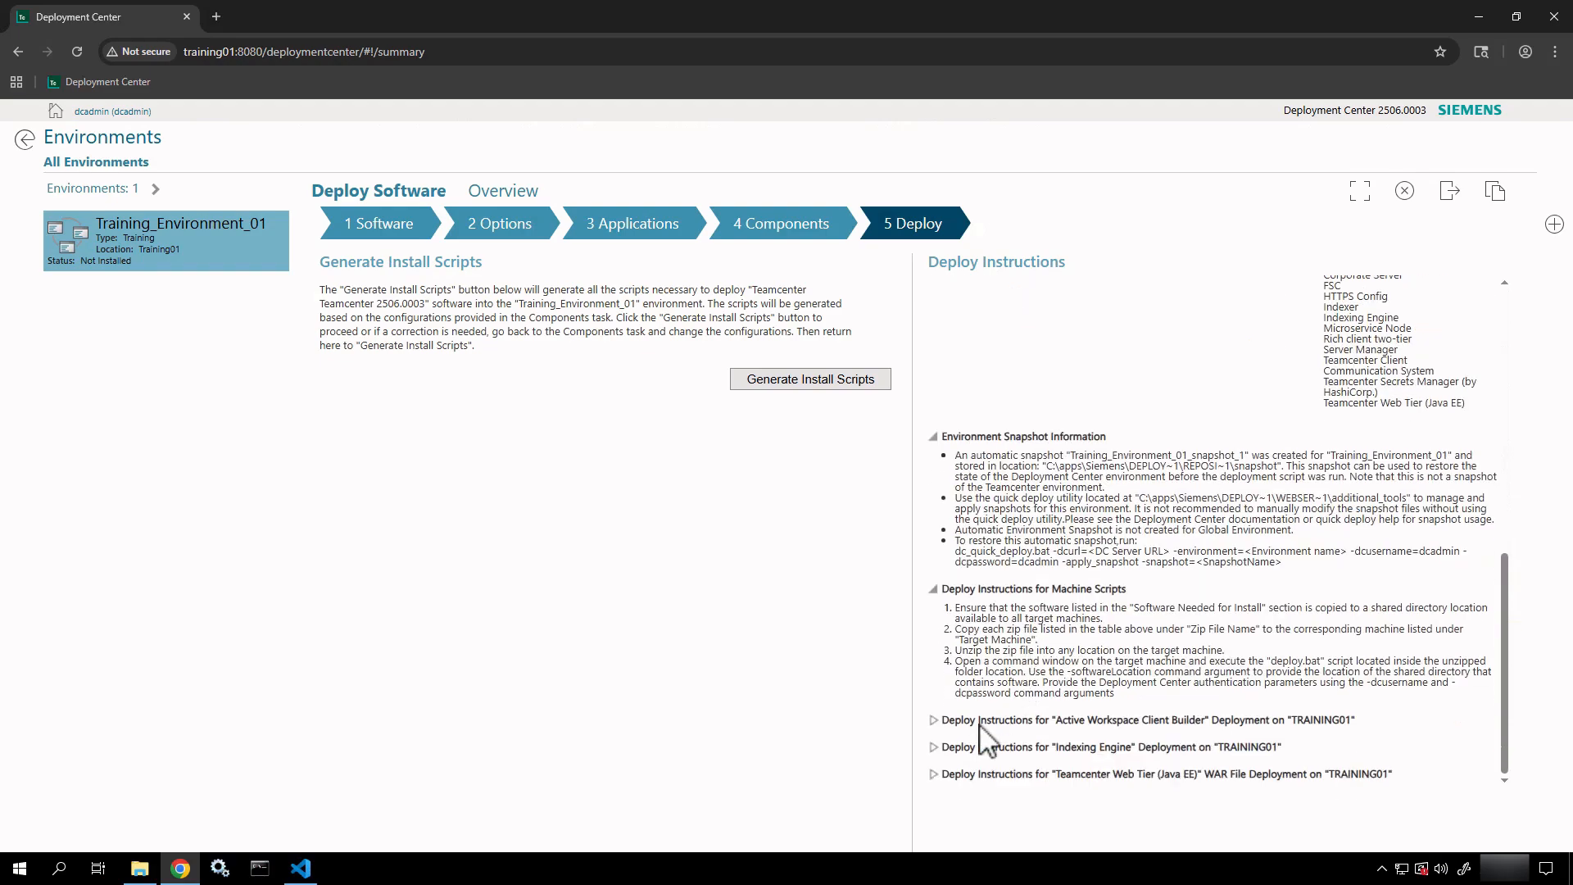
{"action": "left_click", "coordinate": [934, 721]}
{"action": "scroll", "coordinate": [987, 741], "scroll_direction": "down", "scroll_amount": 2}
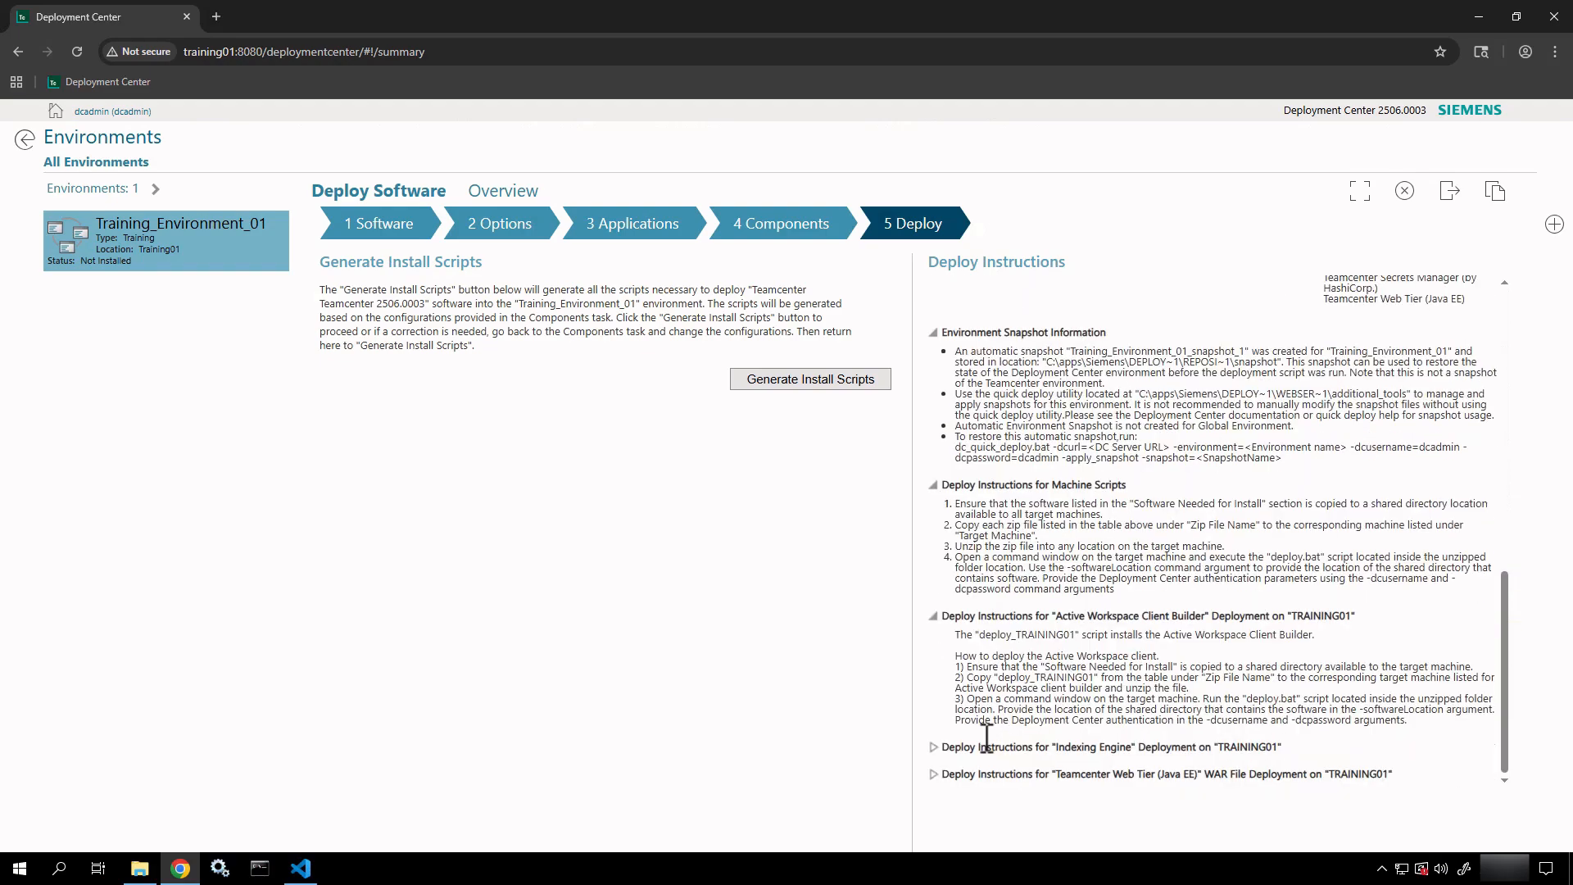